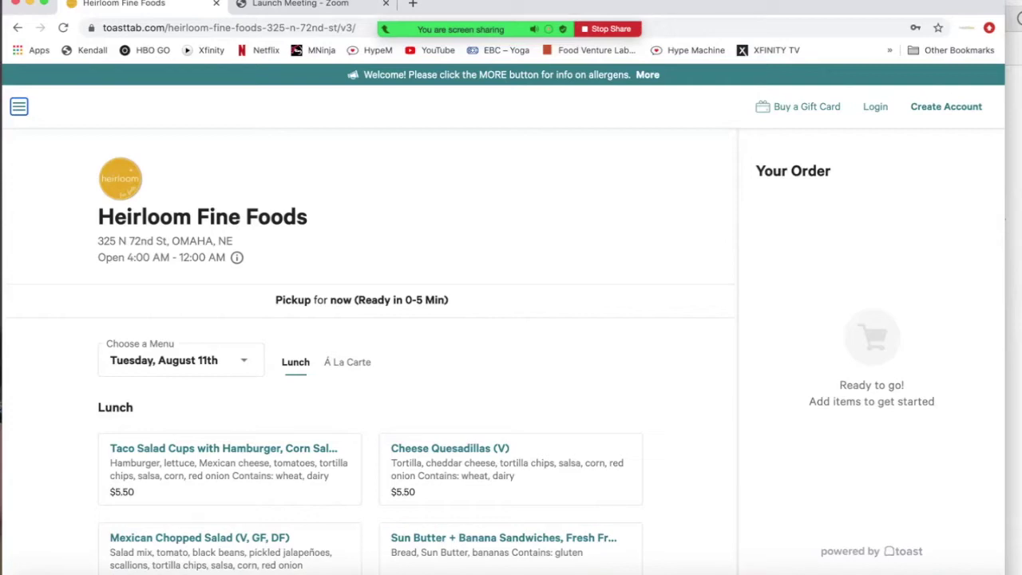
Open the Create Account sign-up form from the Heirloom Fine Foods page header
{"action": "left_click", "coordinate": [946, 106]}
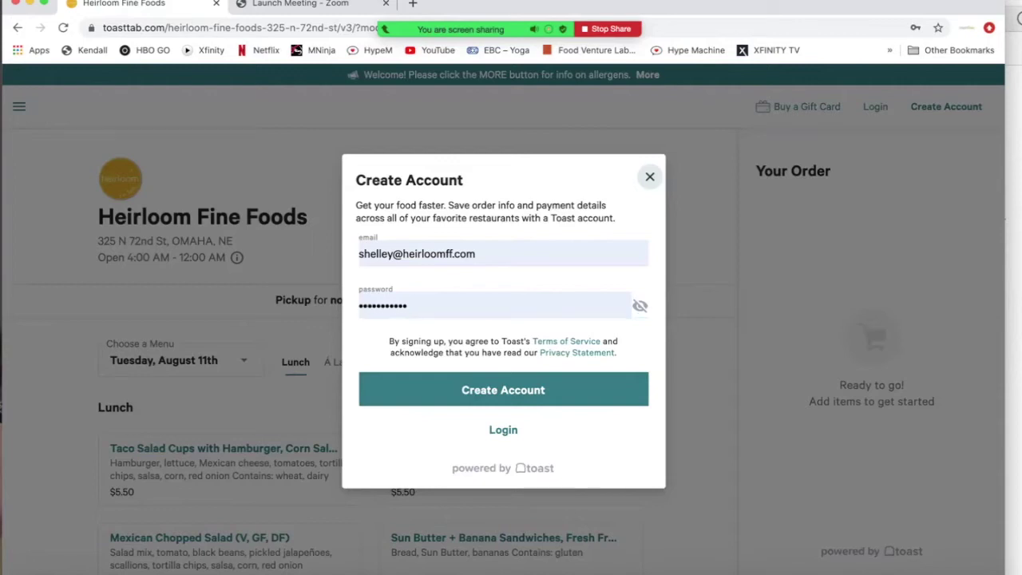
Dismiss the Create Account form to return to the Heirloom Fine Foods lunch menu
{"action": "key", "text": "Return"}
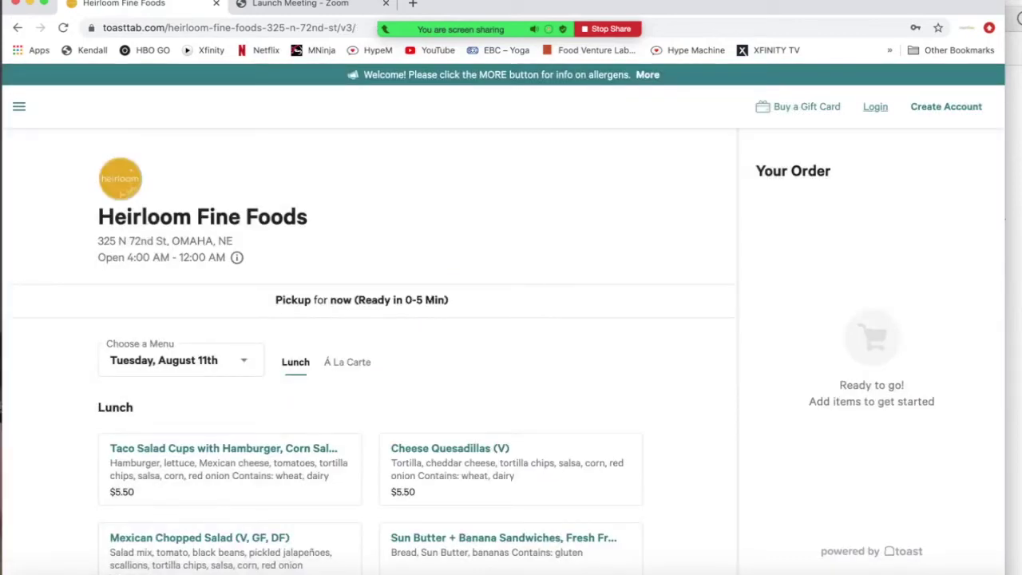
Log in to the existing account, replacing the autofilled password with the account password
{"action": "left_click", "coordinate": [875, 106]}
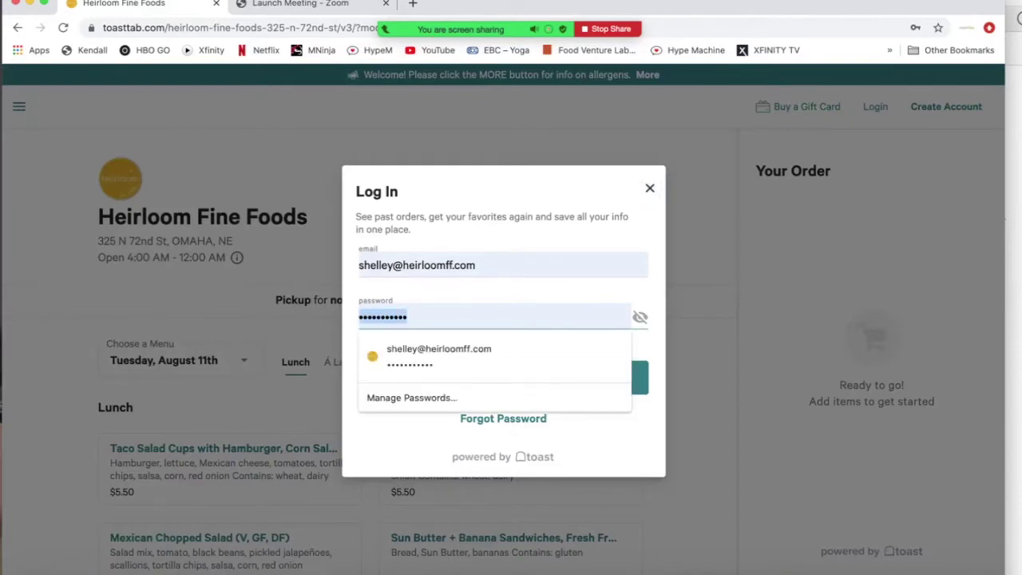
{"action": "key", "text": "Return"}
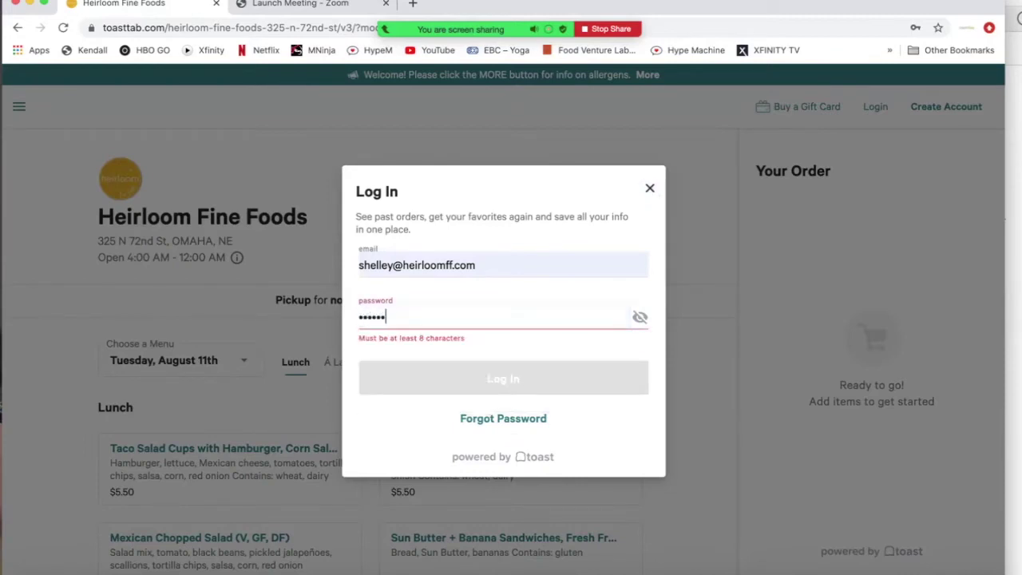
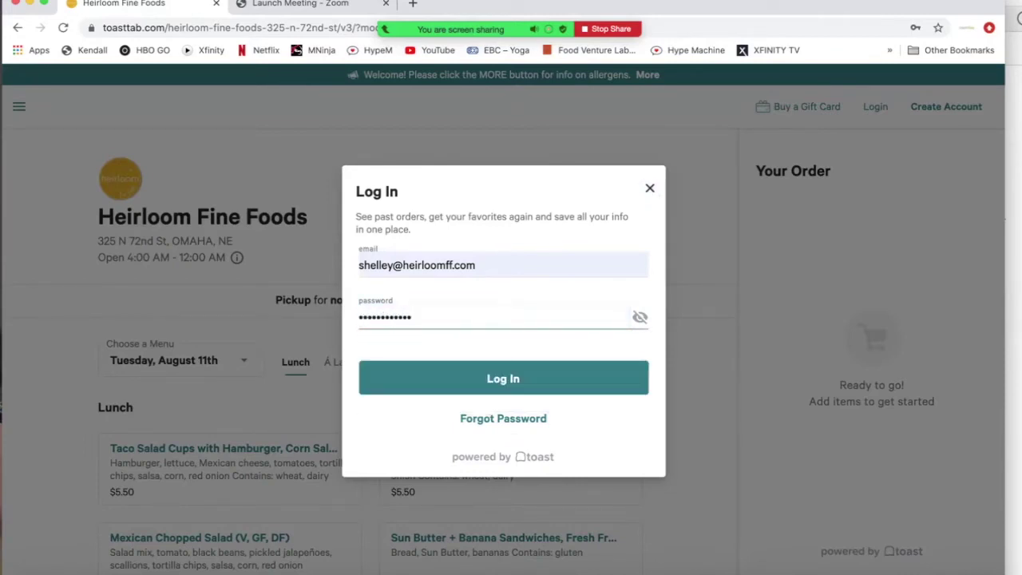
{"action": "key", "text": "Return"}
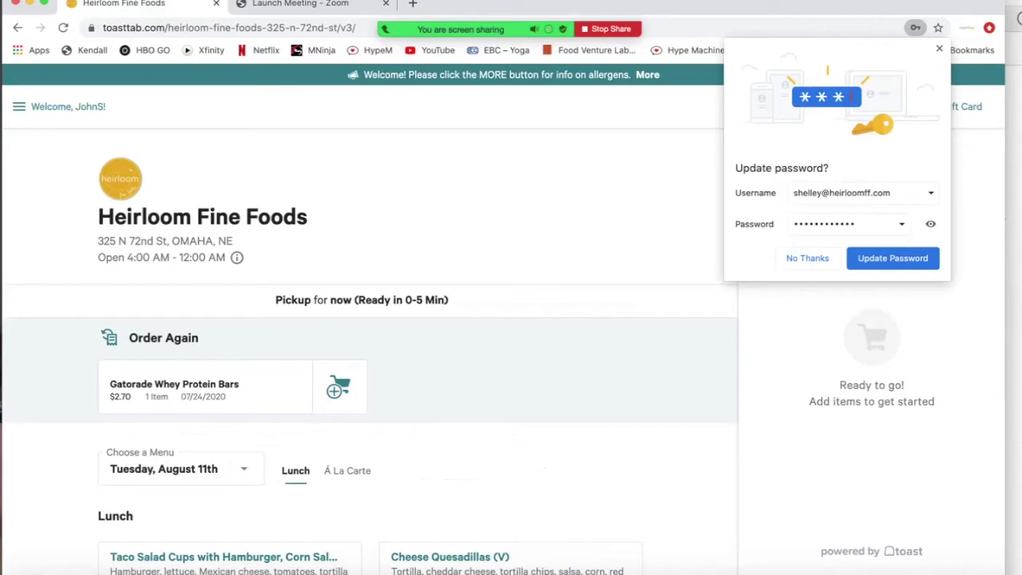
{"action": "left_click", "coordinate": [19, 107]}
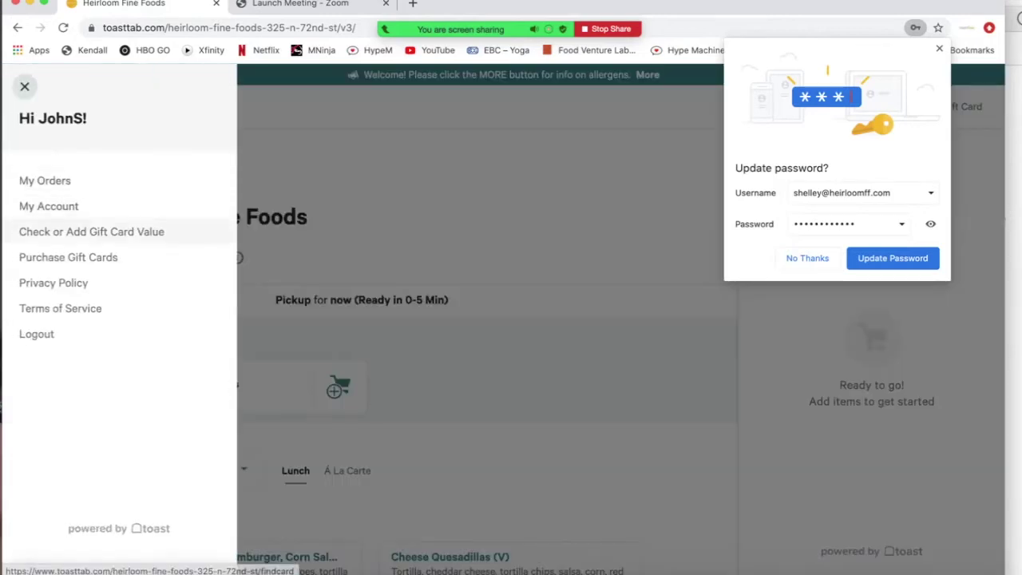
Open My Account and narrow the browser to sit beside the instructions PDF
{"action": "left_click", "coordinate": [48, 206]}
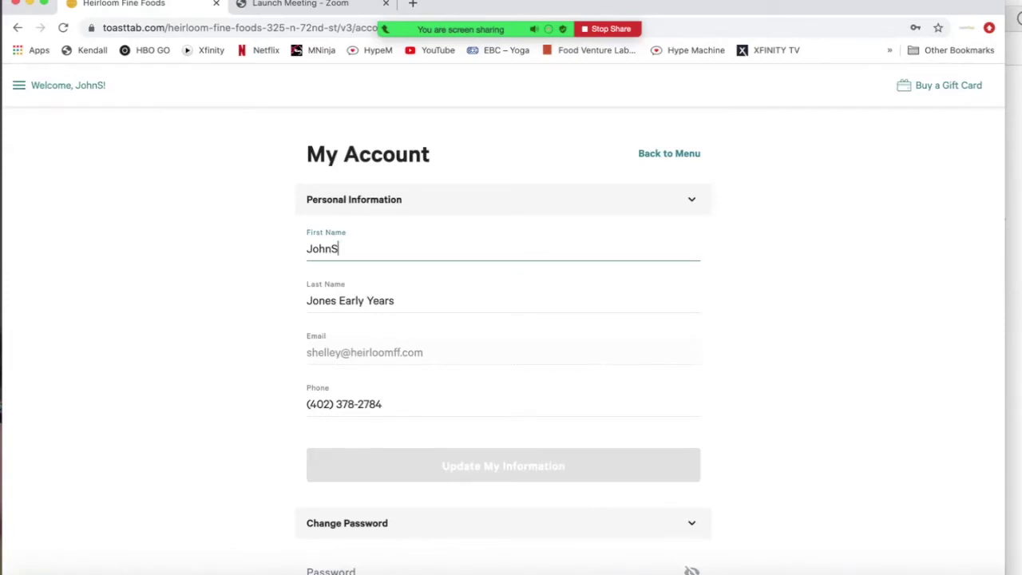
{"action": "left_click_drag", "start_coordinate": [1005, 320], "coordinate": [571, 319]}
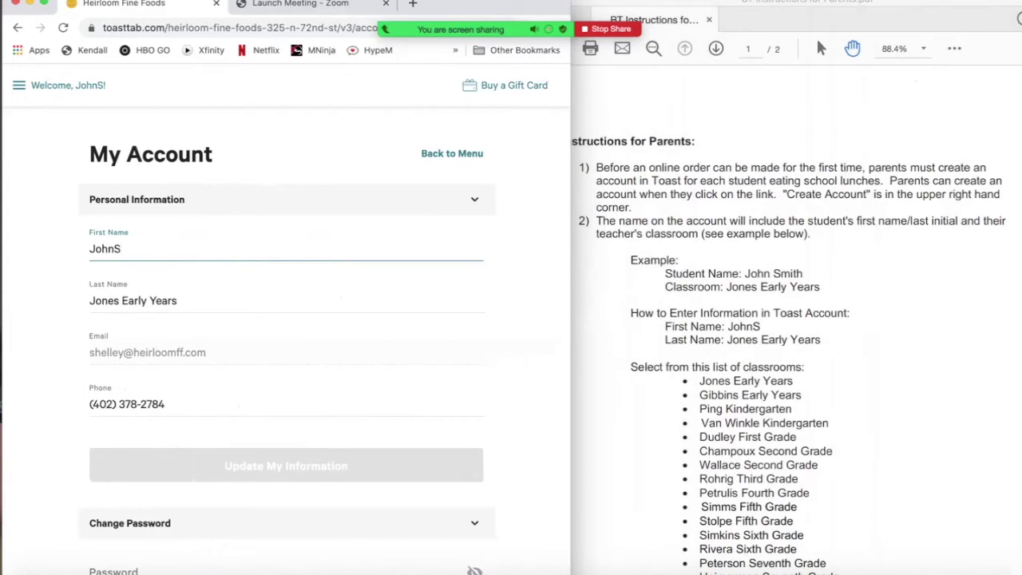
Bring the instructions PDF forward and scroll it to the classroom list
{"action": "scroll", "coordinate": [325, 330], "scroll_direction": "down", "scroll_amount": 2}
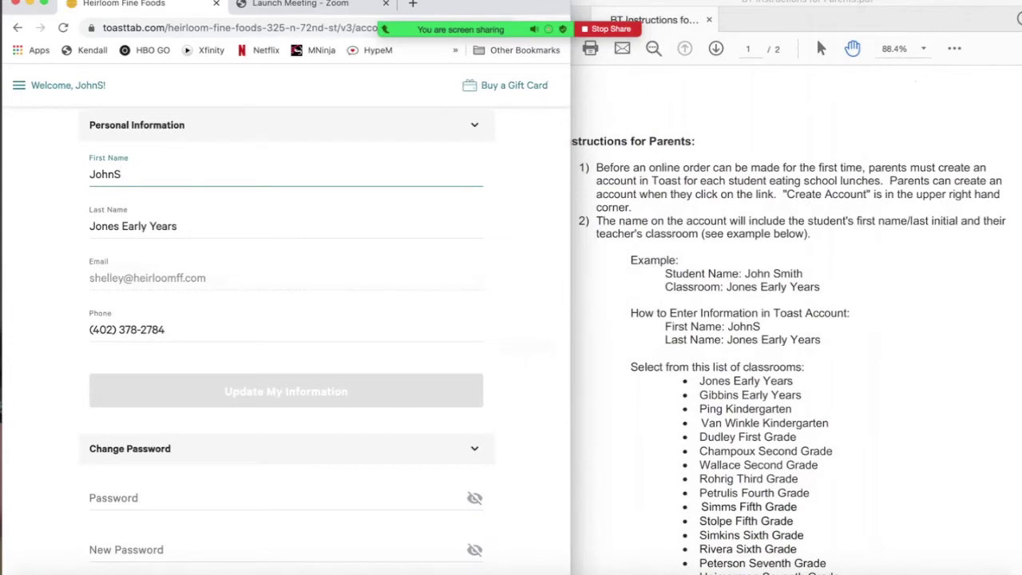
{"action": "scroll", "coordinate": [285, 334], "scroll_direction": "down", "scroll_amount": 1}
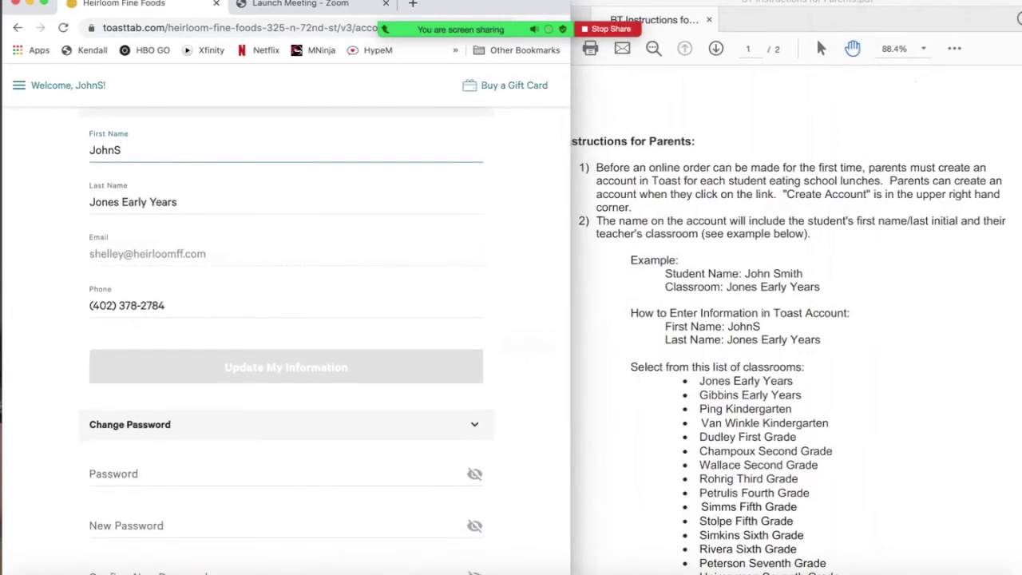
{"action": "key", "text": "super+Tab"}
{"action": "scroll", "coordinate": [750, 319], "scroll_direction": "down", "scroll_amount": 3}
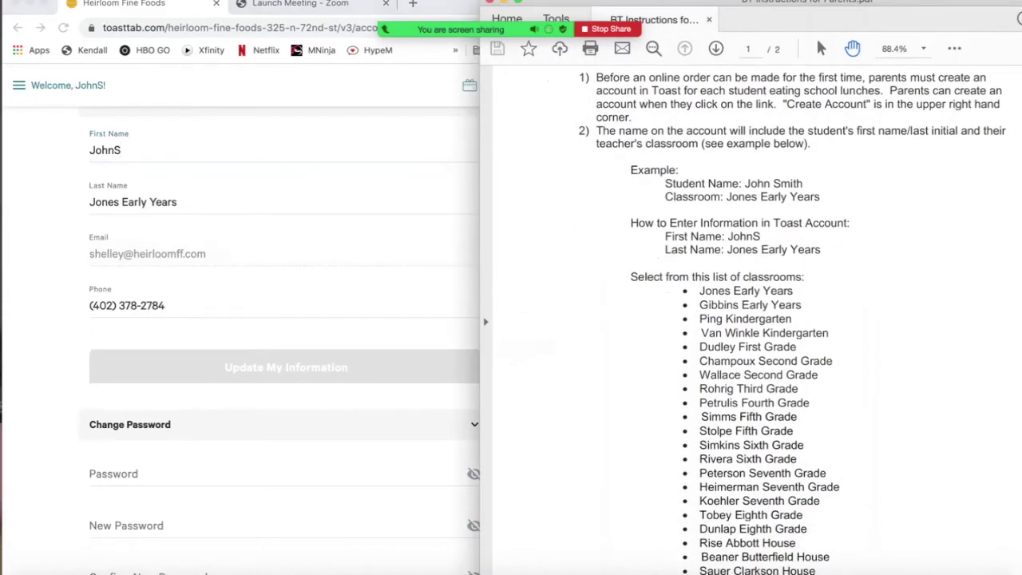
{"action": "scroll", "coordinate": [751, 319], "scroll_direction": "down", "scroll_amount": 3}
{"action": "scroll", "coordinate": [750, 320], "scroll_direction": "down", "scroll_amount": 3}
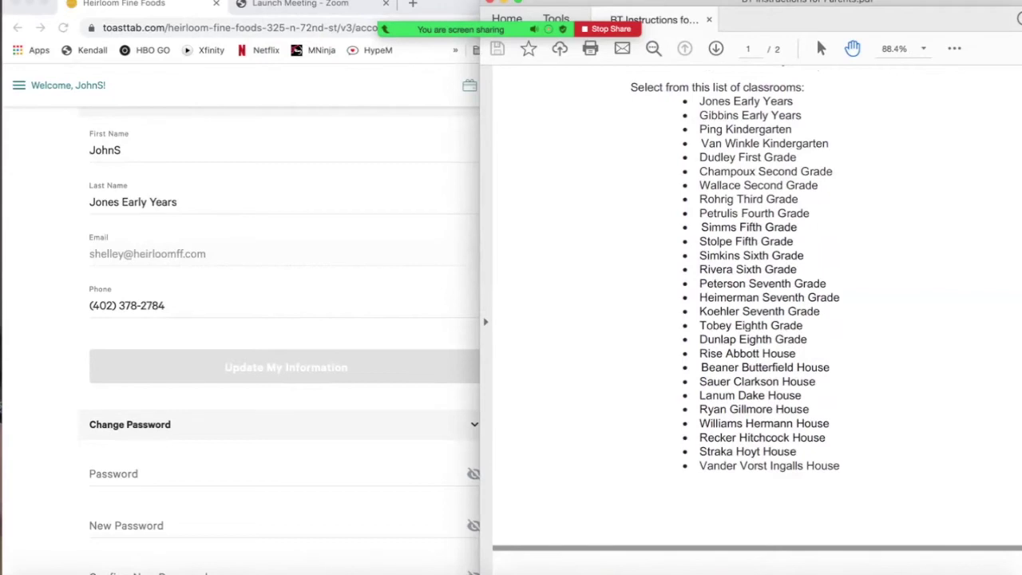
{"action": "scroll", "coordinate": [757, 312], "scroll_direction": "up", "scroll_amount": 1}
{"action": "scroll", "coordinate": [757, 312], "scroll_direction": "up", "scroll_amount": 1}
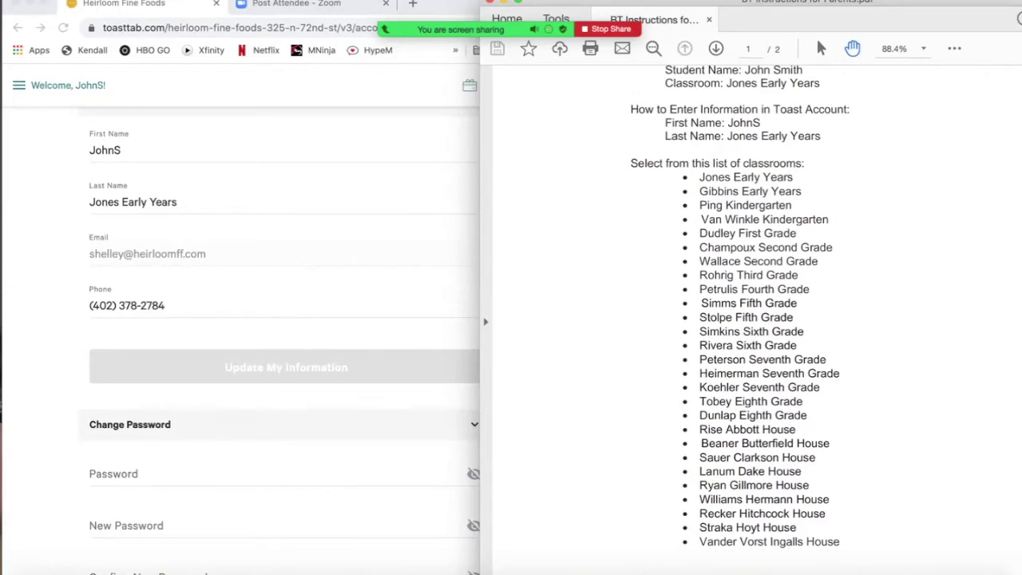
{"action": "left_click", "coordinate": [240, 150]}
Review the My Account sections and widen the browser over part of the PDF
{"action": "scroll", "coordinate": [285, 341], "scroll_direction": "down", "scroll_amount": 2}
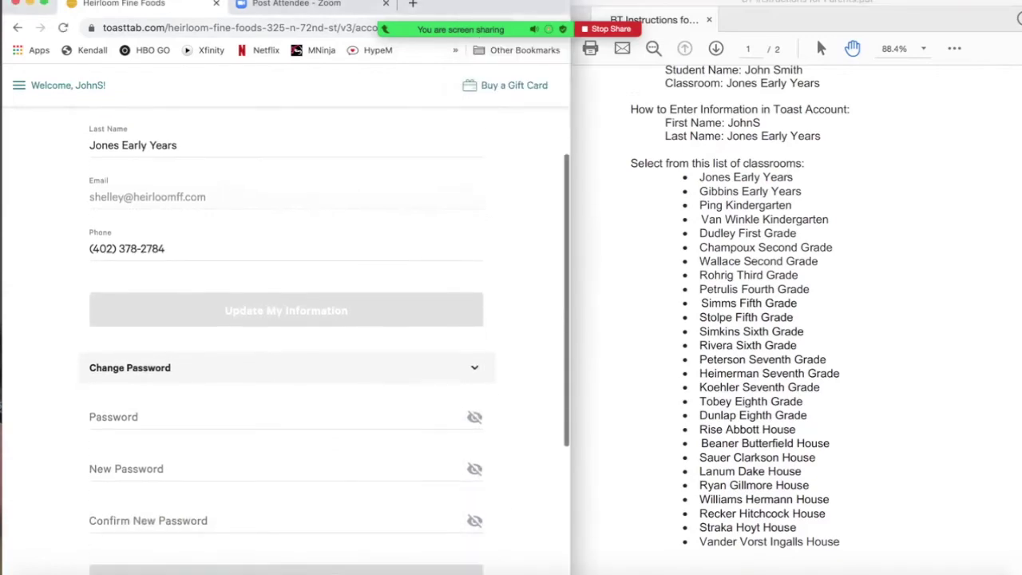
{"action": "scroll", "coordinate": [285, 341], "scroll_direction": "down", "scroll_amount": 3}
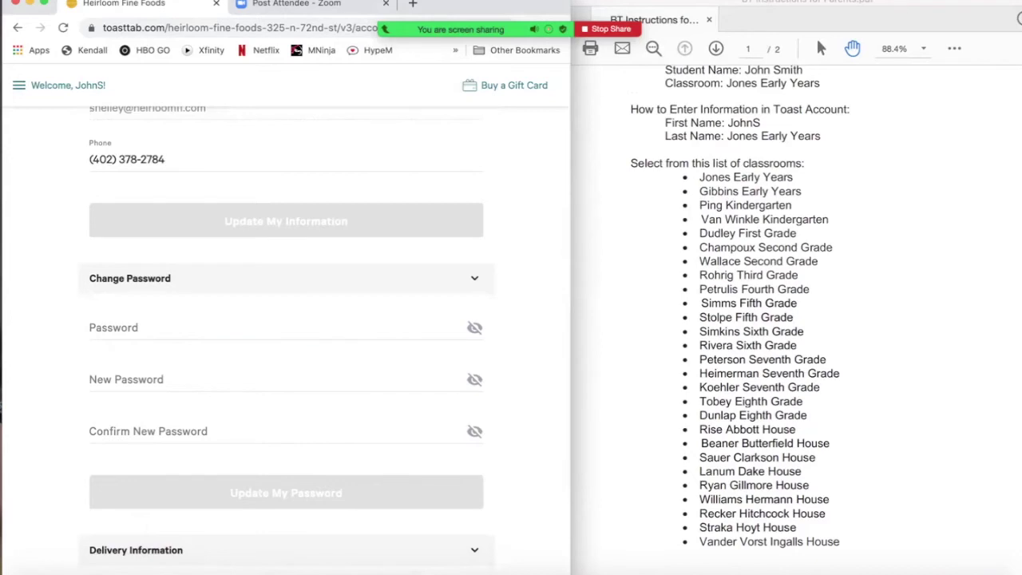
{"action": "scroll", "coordinate": [285, 341], "scroll_direction": "down", "scroll_amount": 1}
{"action": "scroll", "coordinate": [285, 341], "scroll_direction": "down", "scroll_amount": 2}
{"action": "scroll", "coordinate": [285, 341], "scroll_direction": "down", "scroll_amount": 2}
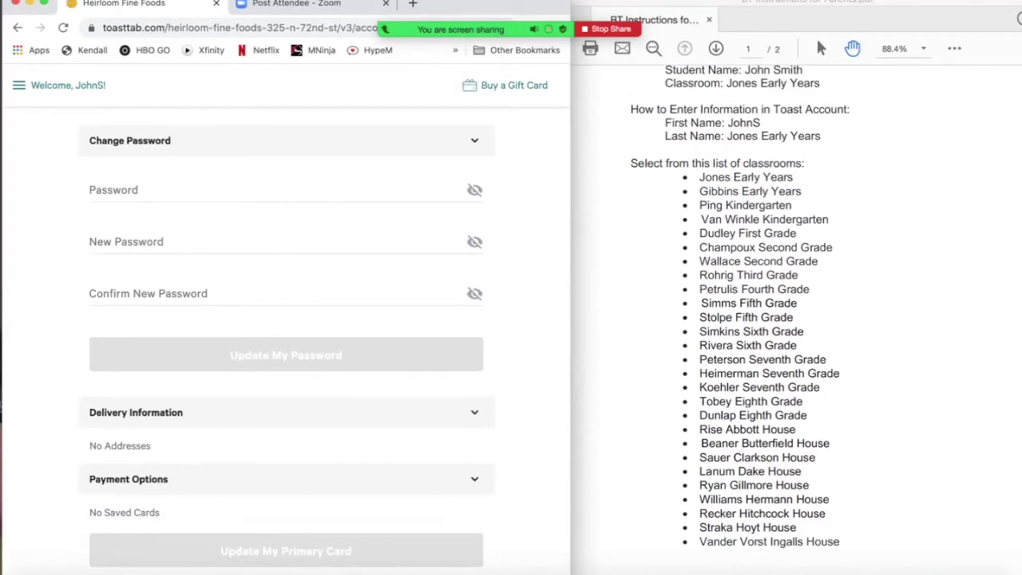
{"action": "mouse_move", "coordinate": [570, 319]}
{"action": "left_mouse_down"}
{"action": "mouse_move", "coordinate": [696, 319]}
{"action": "mouse_move", "coordinate": [685, 319]}
{"action": "left_mouse_up"}
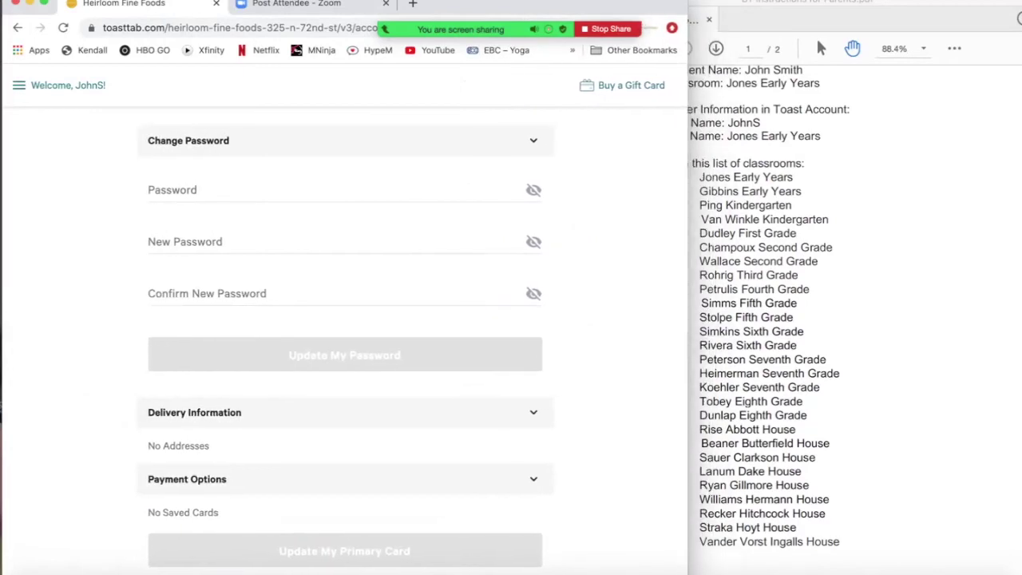
{"action": "scroll", "coordinate": [343, 320], "scroll_direction": "up", "scroll_amount": 5}
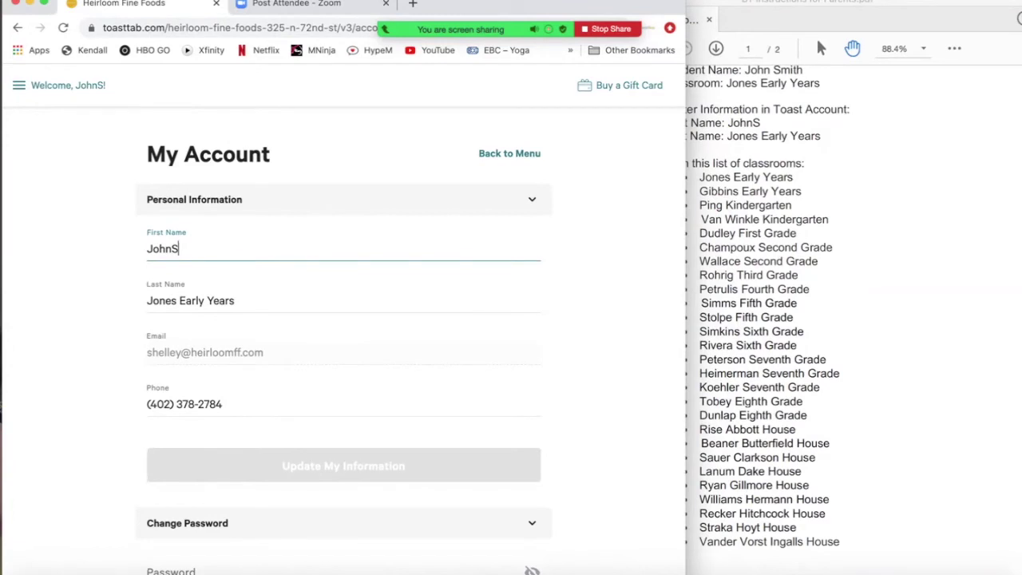
Go back from the account page to the Heirloom Fine Foods menu
{"action": "left_click", "coordinate": [510, 153]}
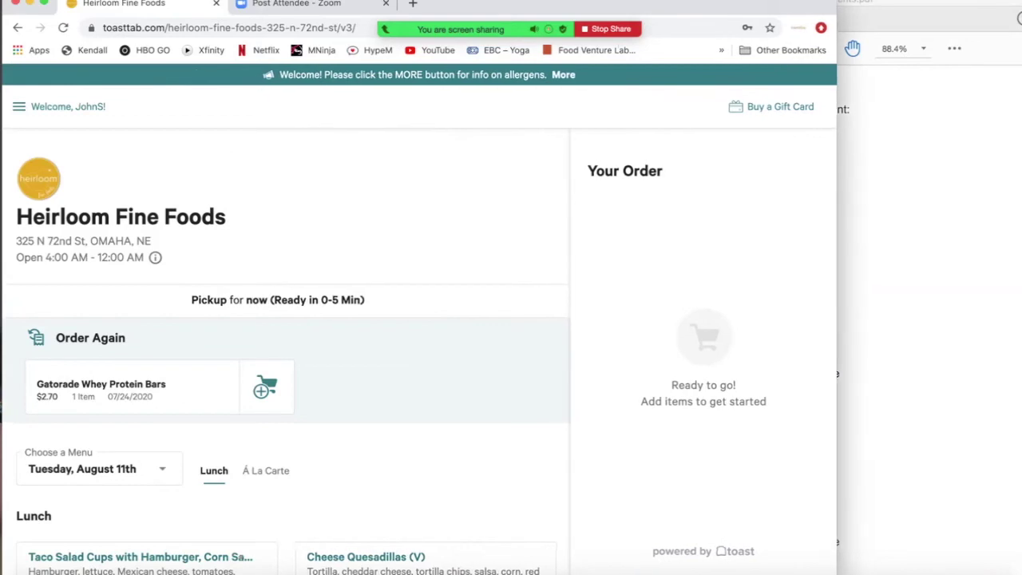
{"action": "scroll", "coordinate": [285, 319], "scroll_direction": "down", "scroll_amount": 4}
{"action": "scroll", "coordinate": [285, 319], "scroll_direction": "down", "scroll_amount": 4}
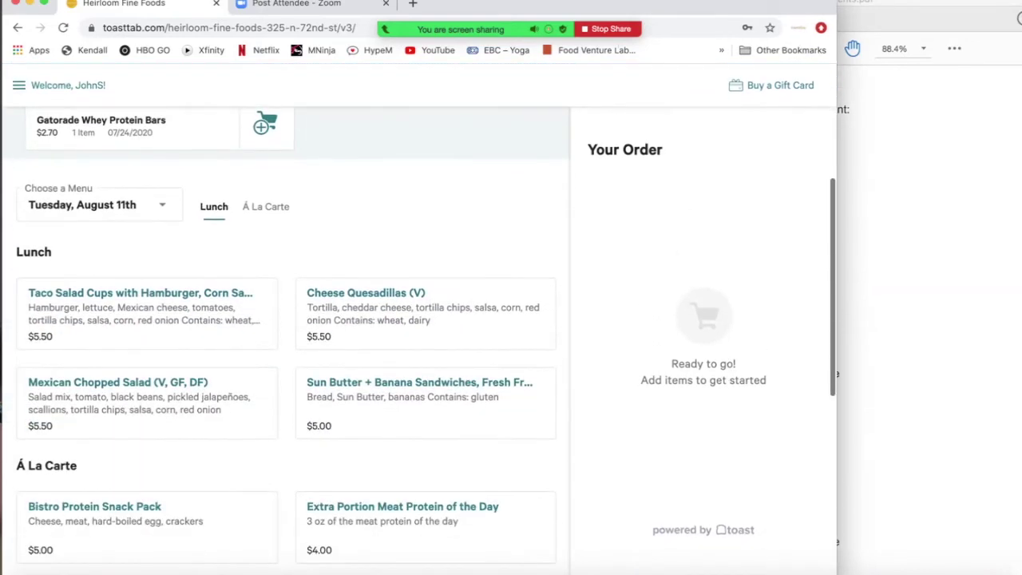
{"action": "scroll", "coordinate": [285, 335], "scroll_direction": "up", "scroll_amount": 1}
{"action": "scroll", "coordinate": [285, 335], "scroll_direction": "up", "scroll_amount": 2}
{"action": "scroll", "coordinate": [285, 335], "scroll_direction": "down", "scroll_amount": 1}
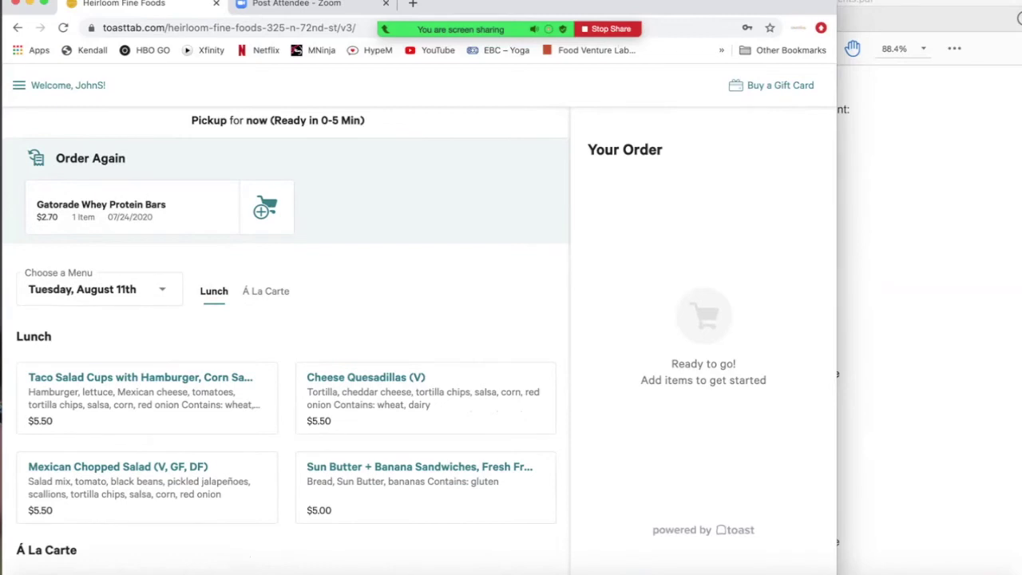
Keep Tuesday, August 11th as the menu date and scroll to the lunch items
{"action": "left_click", "coordinate": [95, 289]}
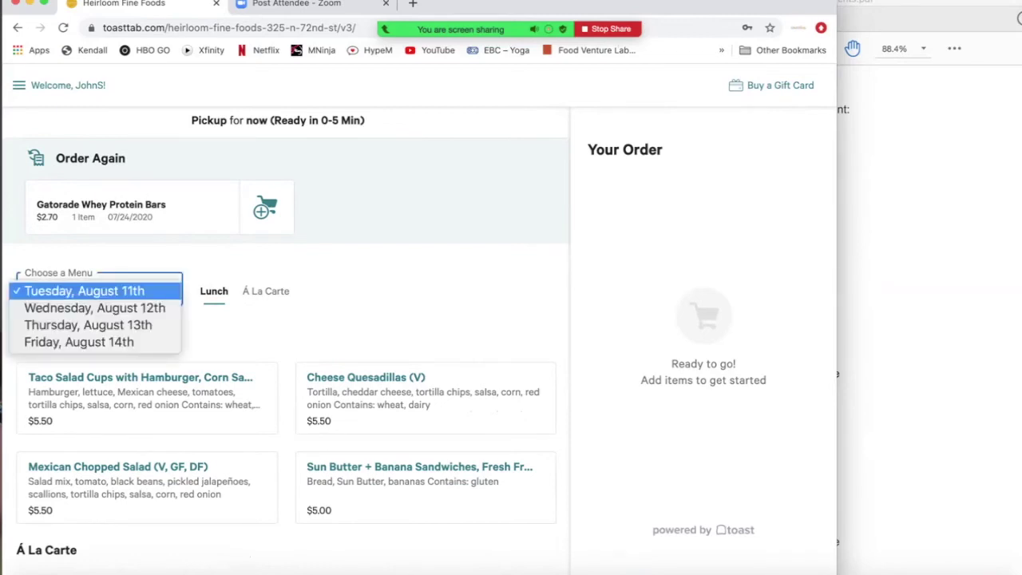
{"action": "key", "text": "Return"}
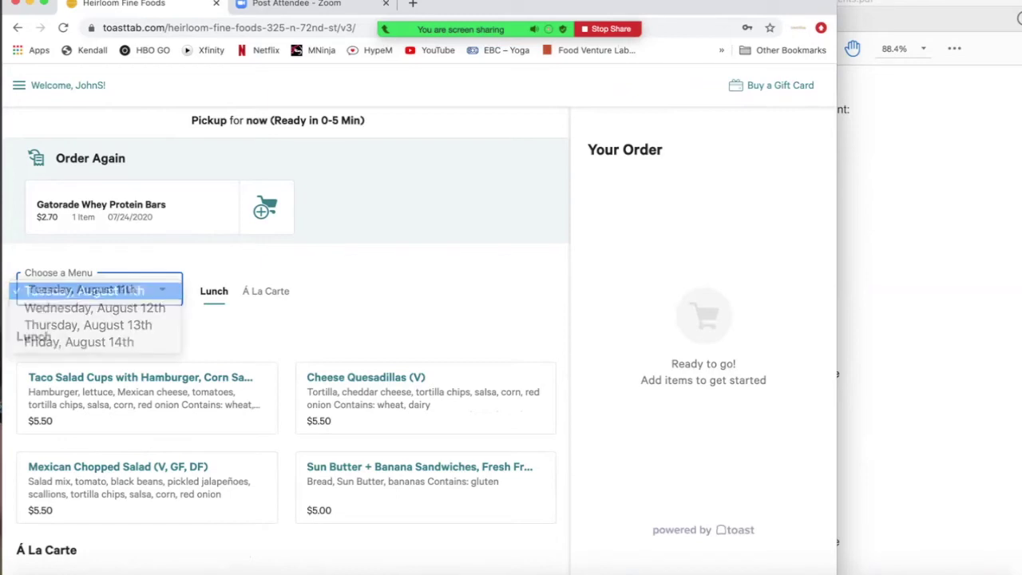
{"action": "scroll", "coordinate": [419, 342], "scroll_direction": "down", "scroll_amount": 1}
{"action": "scroll", "coordinate": [425, 308], "scroll_direction": "down", "scroll_amount": 3}
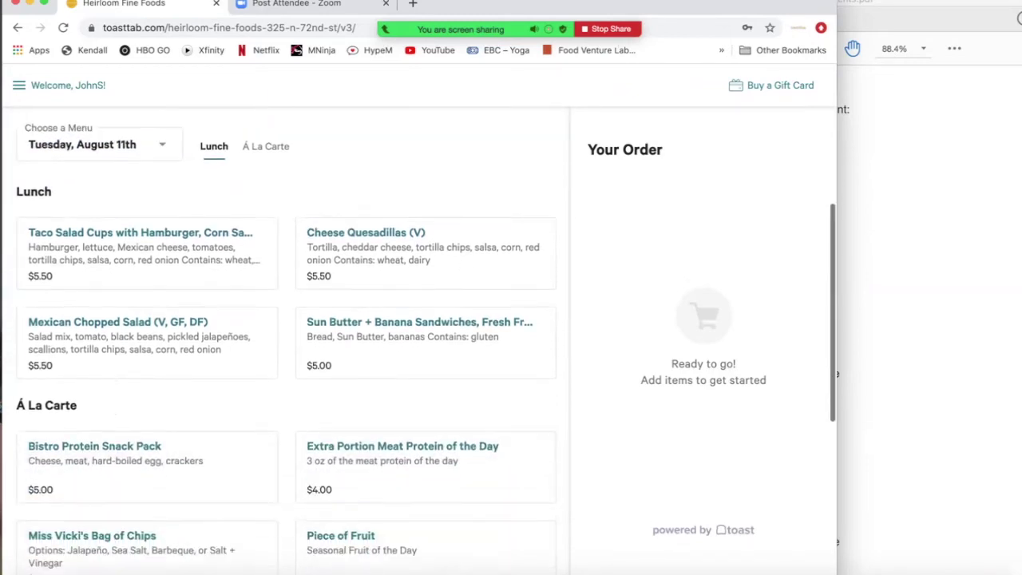
{"action": "scroll", "coordinate": [425, 307], "scroll_direction": "down", "scroll_amount": 2}
{"action": "scroll", "coordinate": [426, 308], "scroll_direction": "up", "scroll_amount": 3}
{"action": "scroll", "coordinate": [426, 308], "scroll_direction": "down", "scroll_amount": 2}
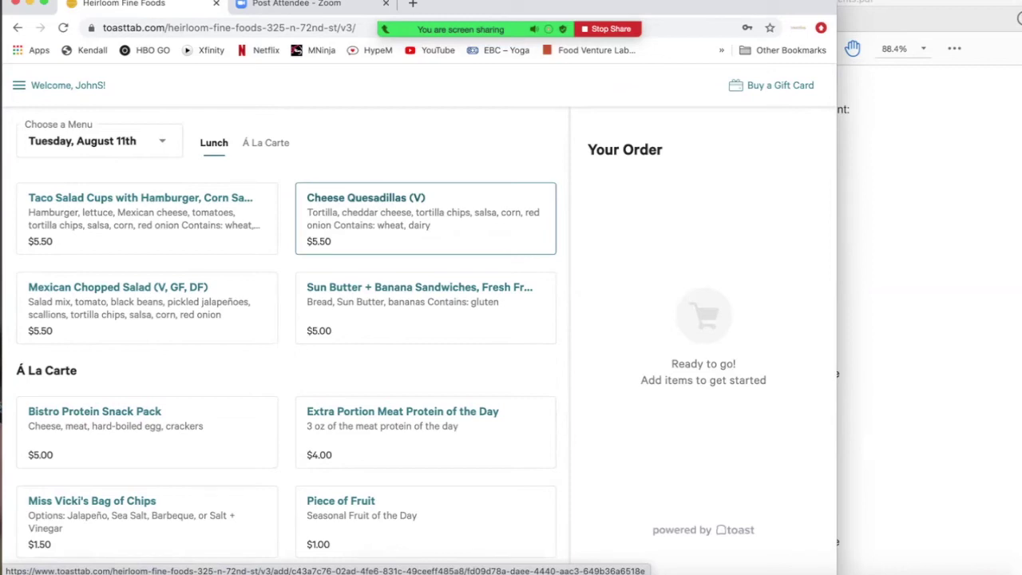
Add one Cheese Quesadillas (V) and one Piece of Fruit to the order ($6.31)
{"action": "left_click", "coordinate": [425, 218]}
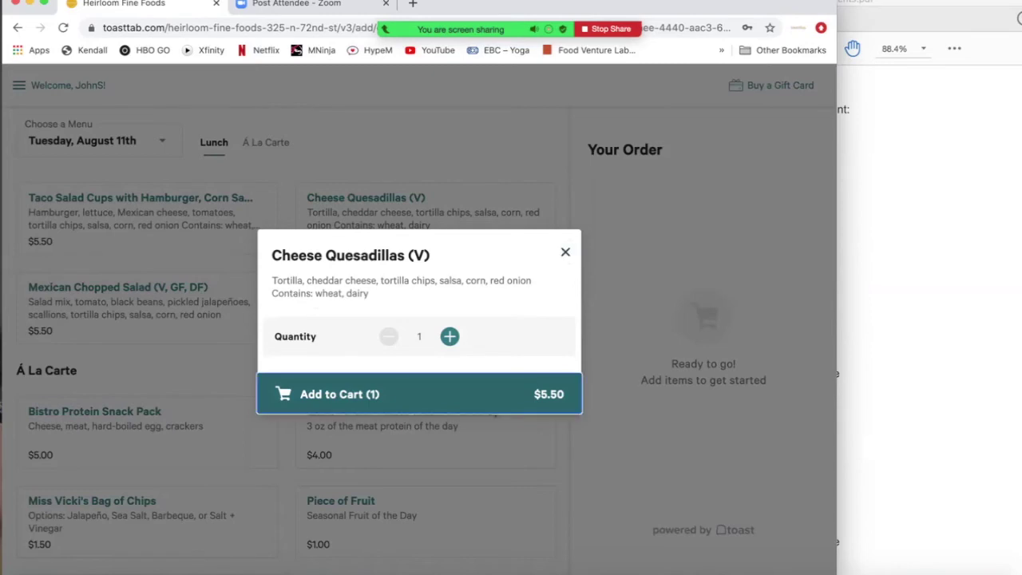
{"action": "left_click", "coordinate": [407, 399]}
{"action": "scroll", "coordinate": [287, 360], "scroll_direction": "down", "scroll_amount": 4}
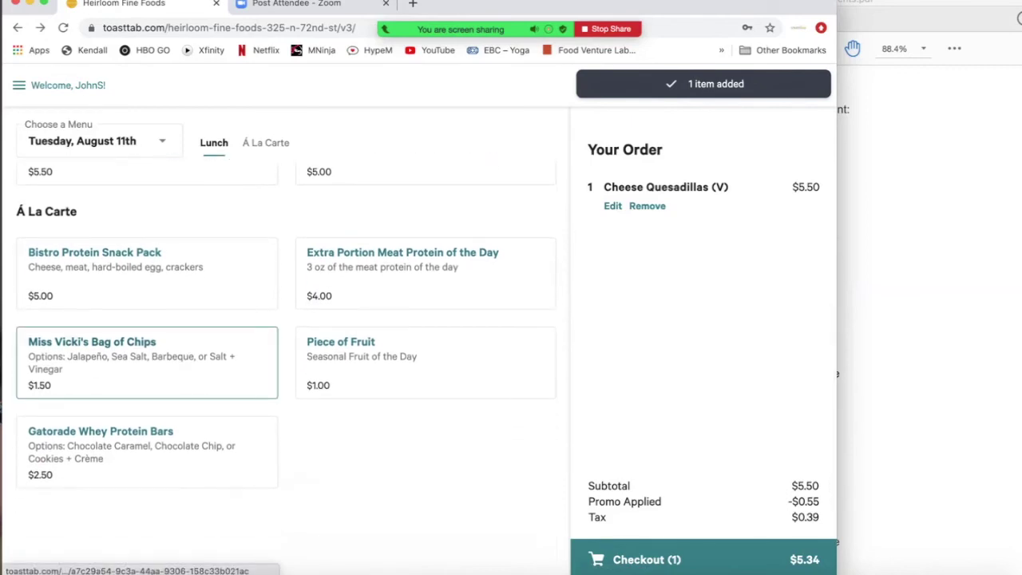
{"action": "left_click", "coordinate": [423, 363]}
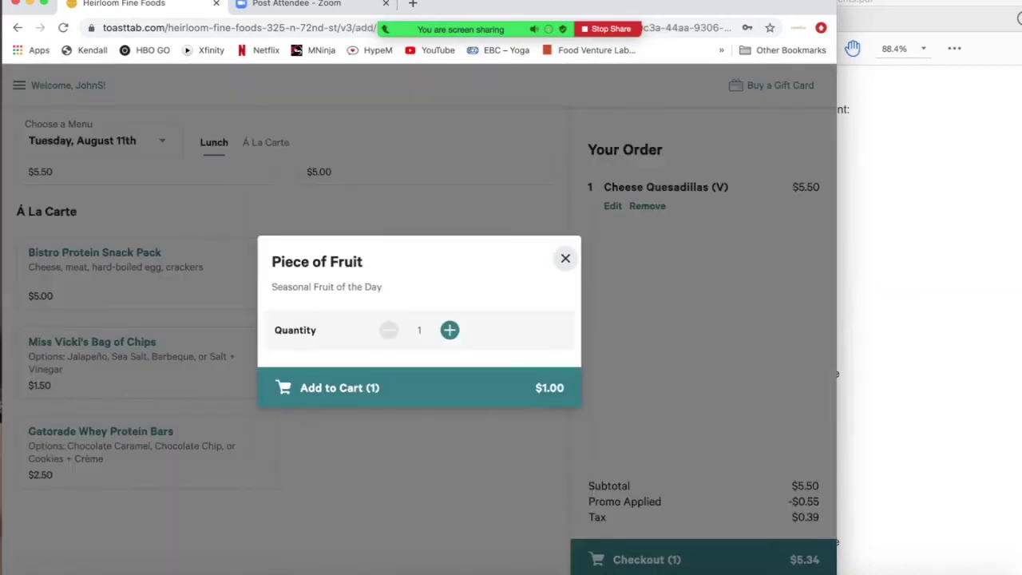
{"action": "left_click", "coordinate": [339, 387]}
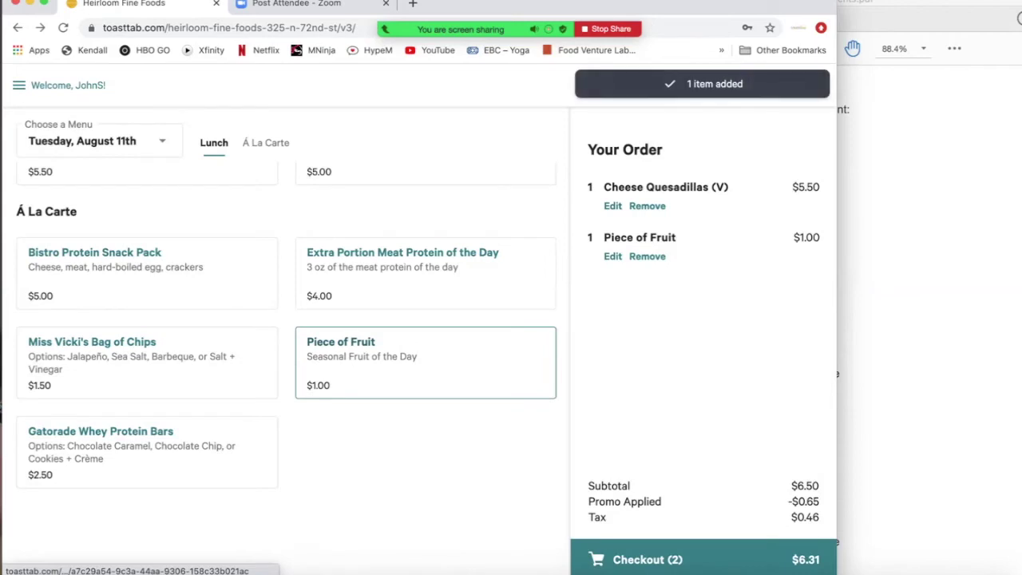
{"action": "scroll", "coordinate": [423, 359], "scroll_direction": "up", "scroll_amount": 2}
{"action": "scroll", "coordinate": [423, 439], "scroll_direction": "up", "scroll_amount": 1}
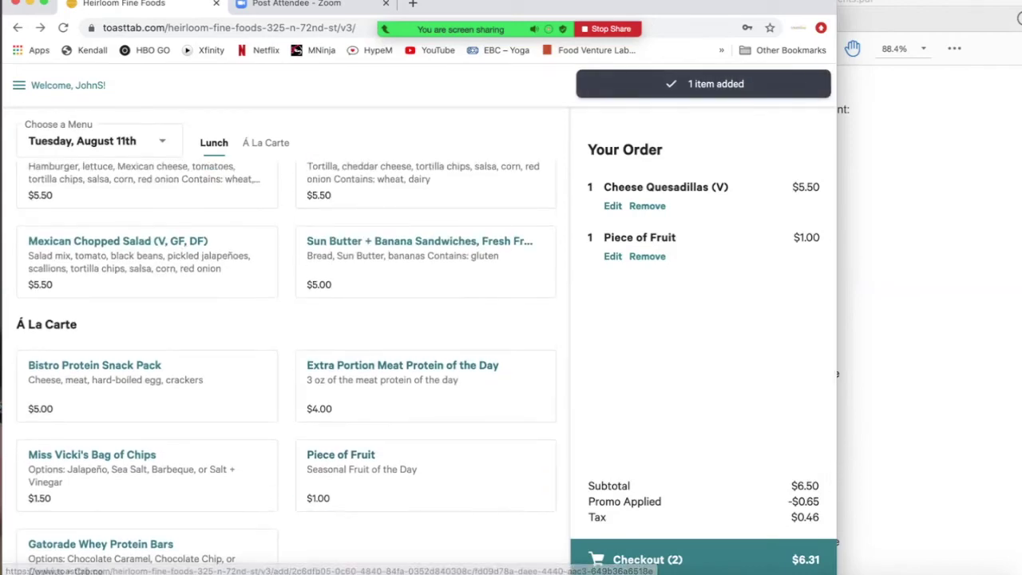
{"action": "left_click", "coordinate": [96, 141]}
Switch to the Wednesday, August 12th menu and add Pull Apart Pizza Bread with Meat
{"action": "left_click", "coordinate": [94, 160]}
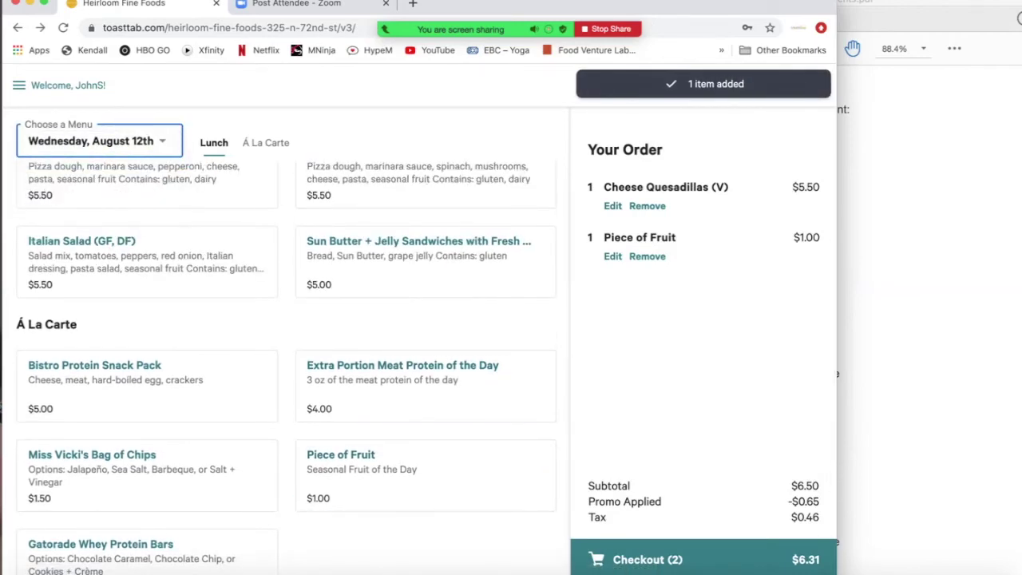
{"action": "scroll", "coordinate": [287, 359], "scroll_direction": "up", "scroll_amount": 1}
{"action": "scroll", "coordinate": [287, 359], "scroll_direction": "up", "scroll_amount": 2}
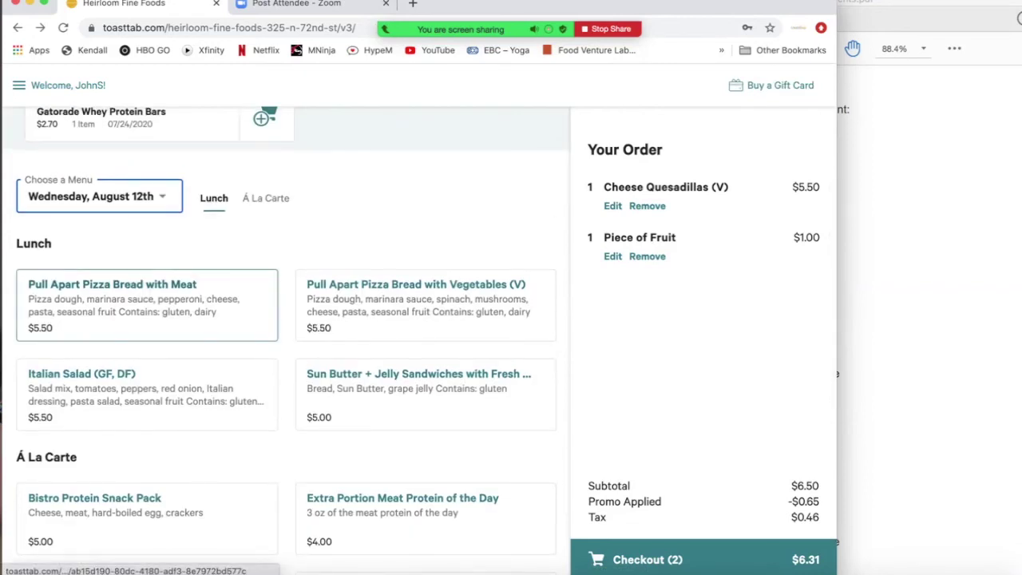
{"action": "left_click", "coordinate": [147, 305]}
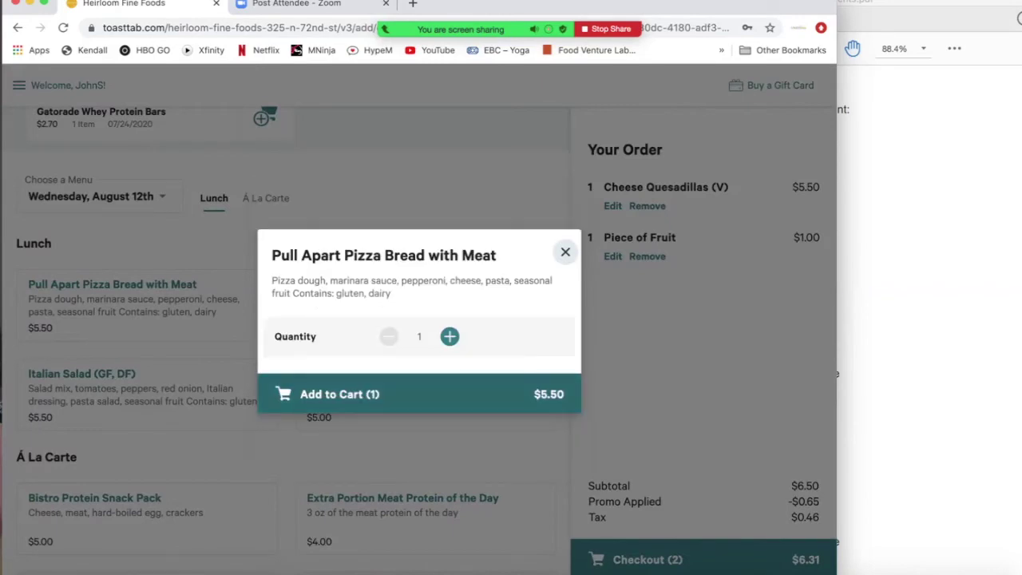
{"action": "left_click", "coordinate": [419, 394]}
Add Extra Portion Meat Protein of the Day and check out with four items ($15.54)
{"action": "scroll", "coordinate": [423, 320], "scroll_direction": "down", "scroll_amount": 3}
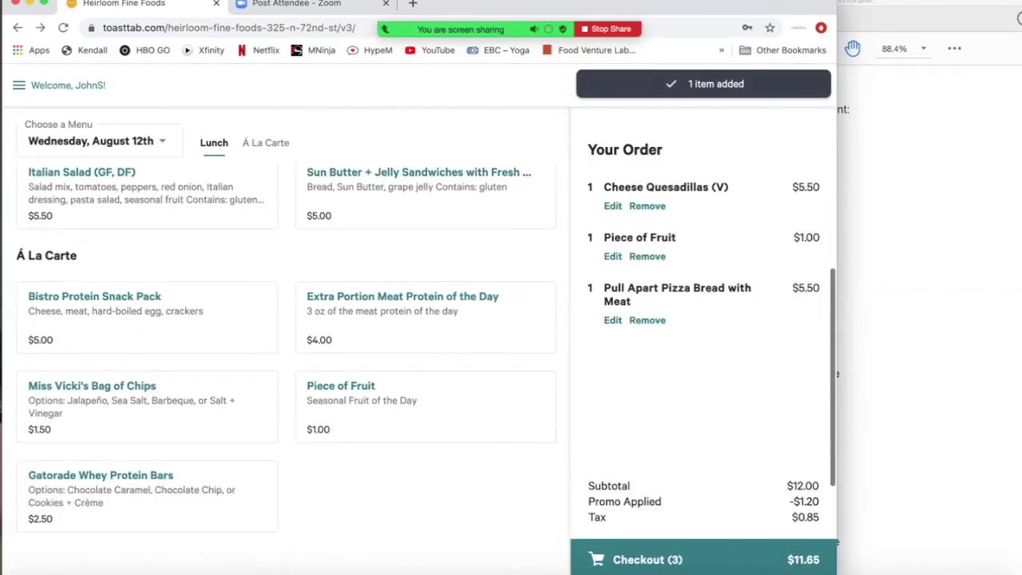
{"action": "left_click", "coordinate": [423, 319]}
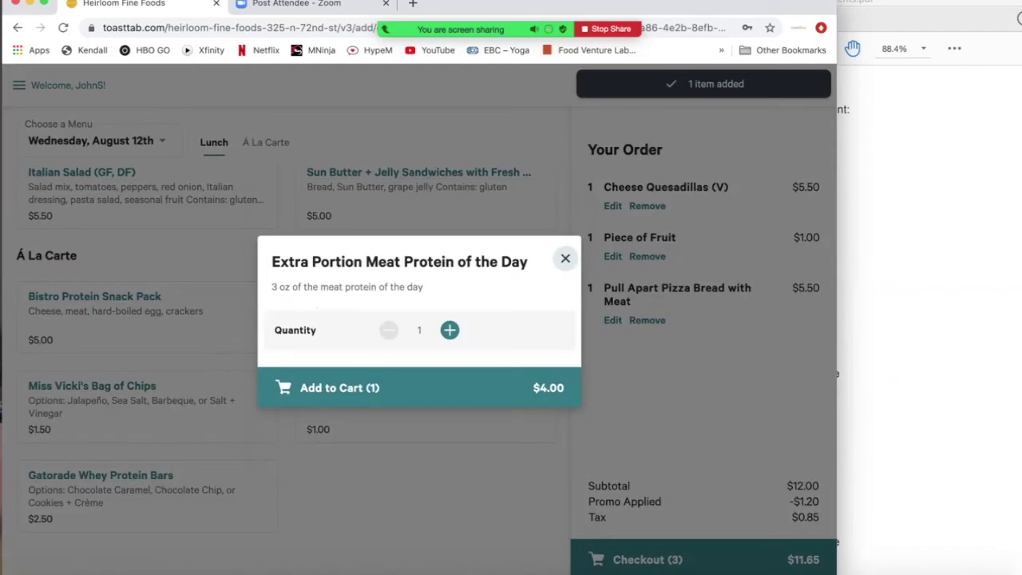
{"action": "left_click", "coordinate": [419, 390]}
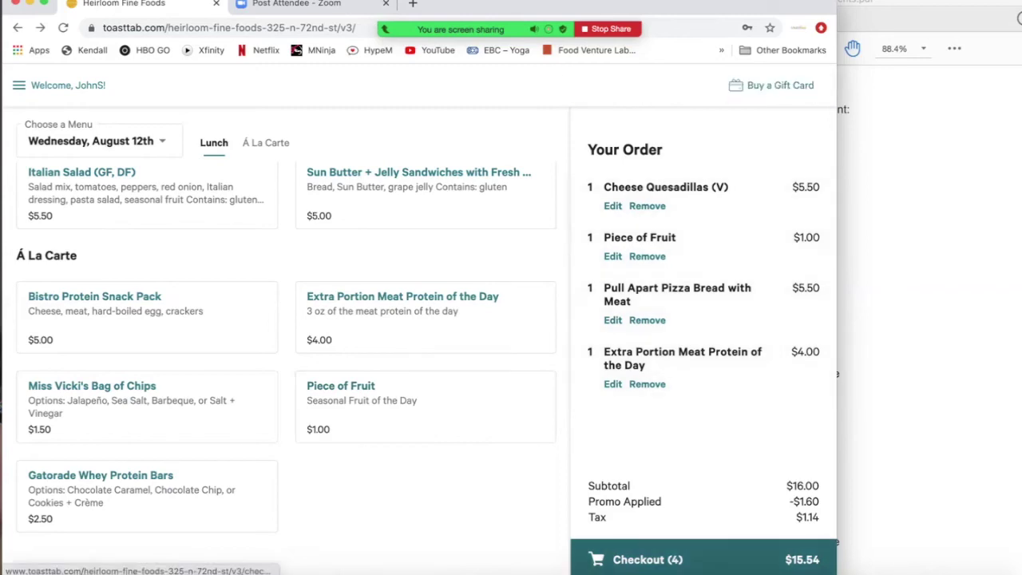
{"action": "left_click", "coordinate": [648, 559]}
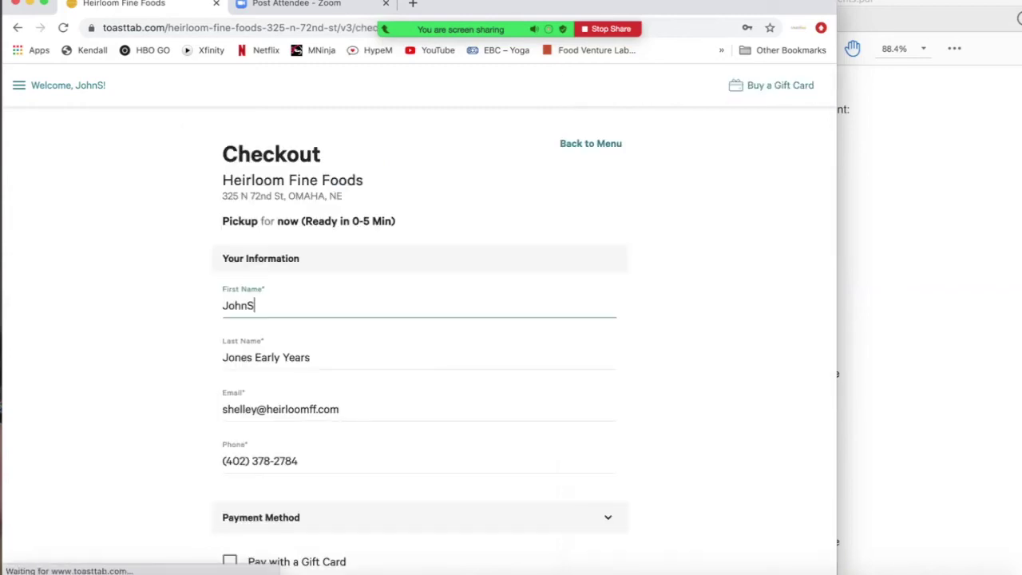
Review the pickup time, scroll to Promo Code, and remove the existing BT10 code
{"action": "left_click_drag", "start_coordinate": [222, 221], "coordinate": [395, 222]}
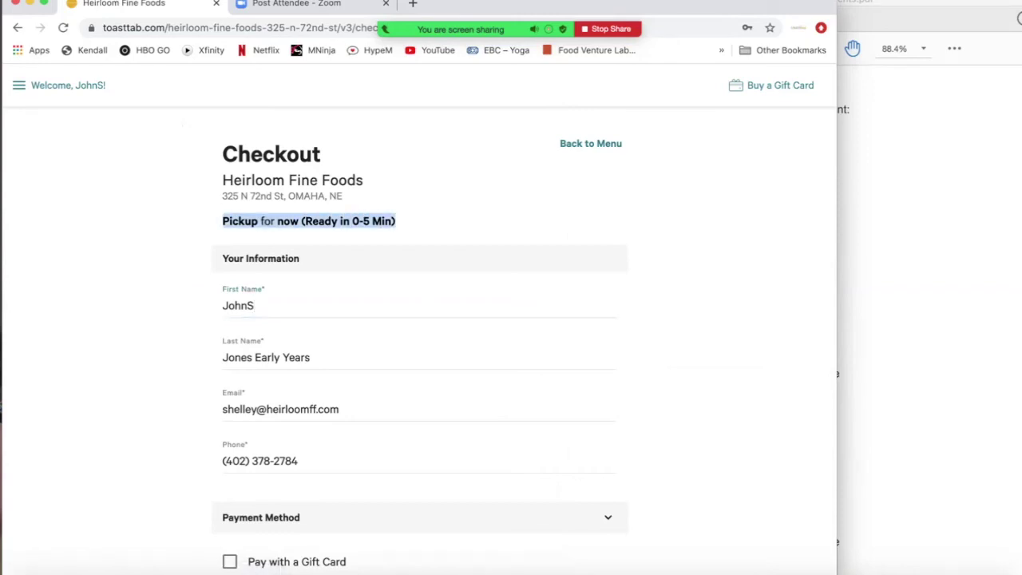
{"action": "left_click", "coordinate": [395, 221]}
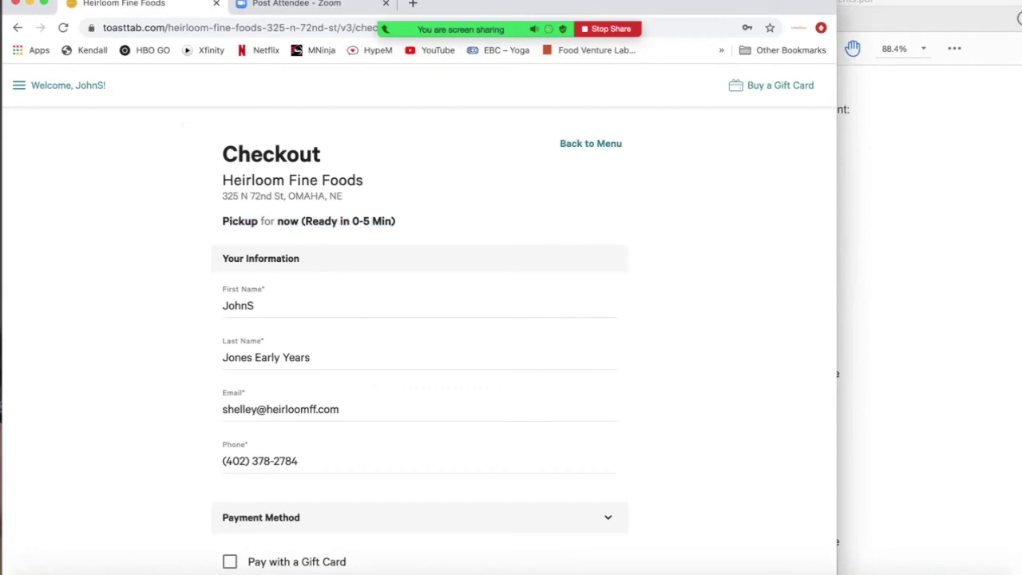
{"action": "scroll", "coordinate": [524, 340], "scroll_direction": "down", "scroll_amount": 1}
{"action": "scroll", "coordinate": [524, 340], "scroll_direction": "down", "scroll_amount": 1}
{"action": "scroll", "coordinate": [524, 340], "scroll_direction": "down", "scroll_amount": 2}
{"action": "scroll", "coordinate": [525, 340], "scroll_direction": "down", "scroll_amount": 3}
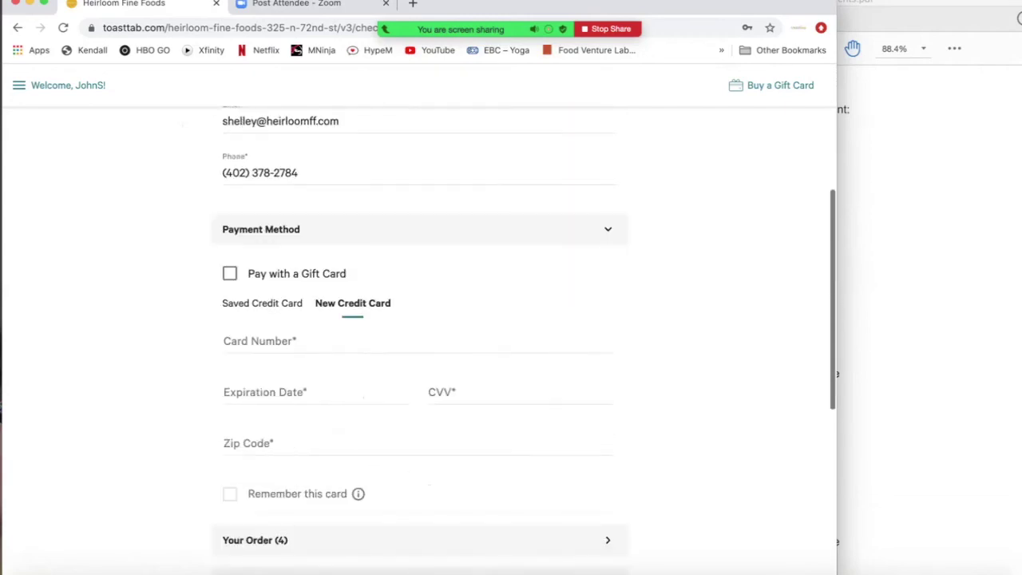
{"action": "scroll", "coordinate": [524, 340], "scroll_direction": "down", "scroll_amount": 3}
{"action": "scroll", "coordinate": [524, 340], "scroll_direction": "down", "scroll_amount": 3}
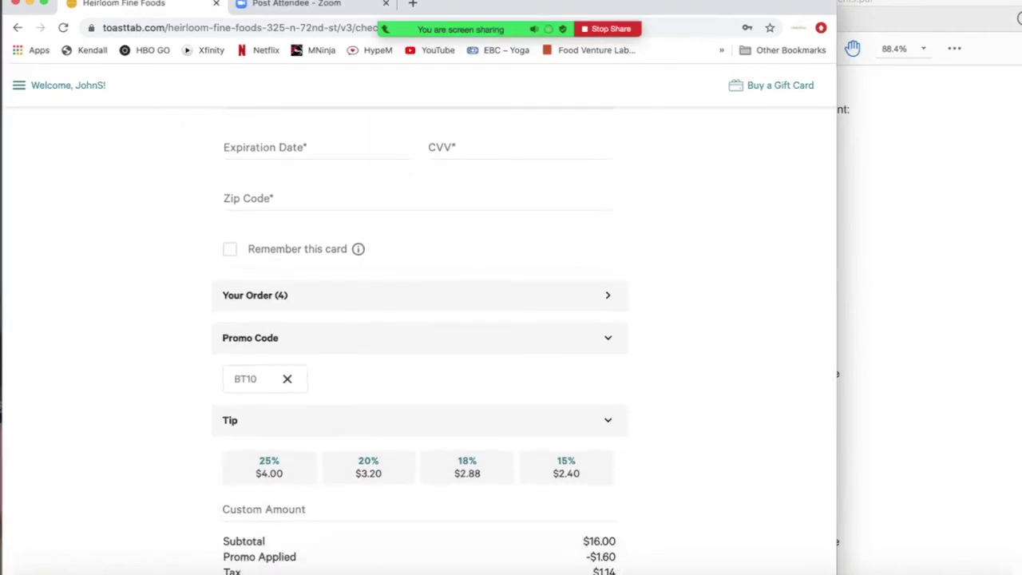
{"action": "left_click", "coordinate": [287, 379]}
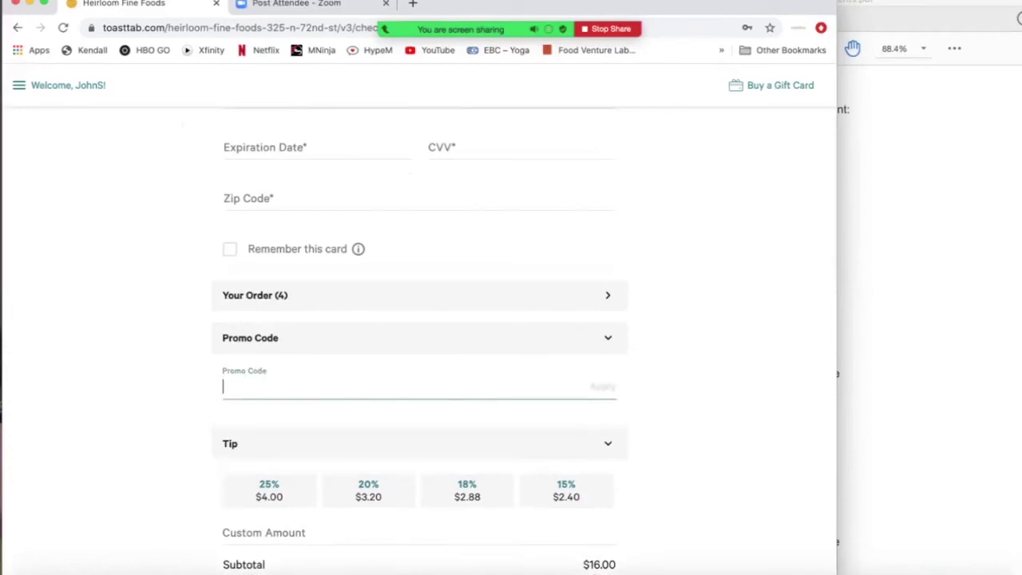
Apply promo code BT10 and confirm the $1.60 discount and $15.54 total
{"action": "type", "text": "BT10"}
{"action": "key", "text": "Return"}
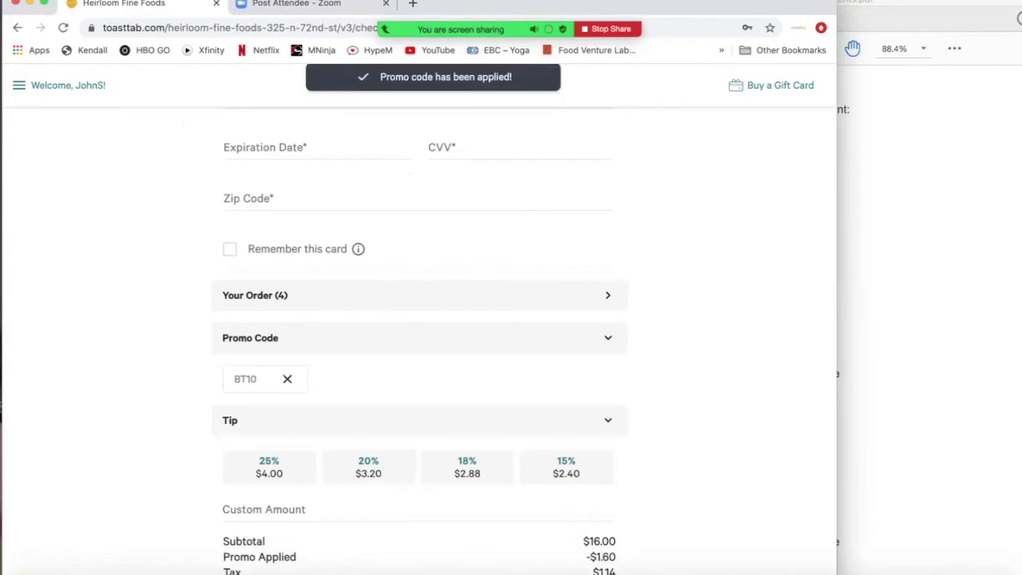
{"action": "scroll", "coordinate": [419, 335], "scroll_direction": "down", "scroll_amount": 2}
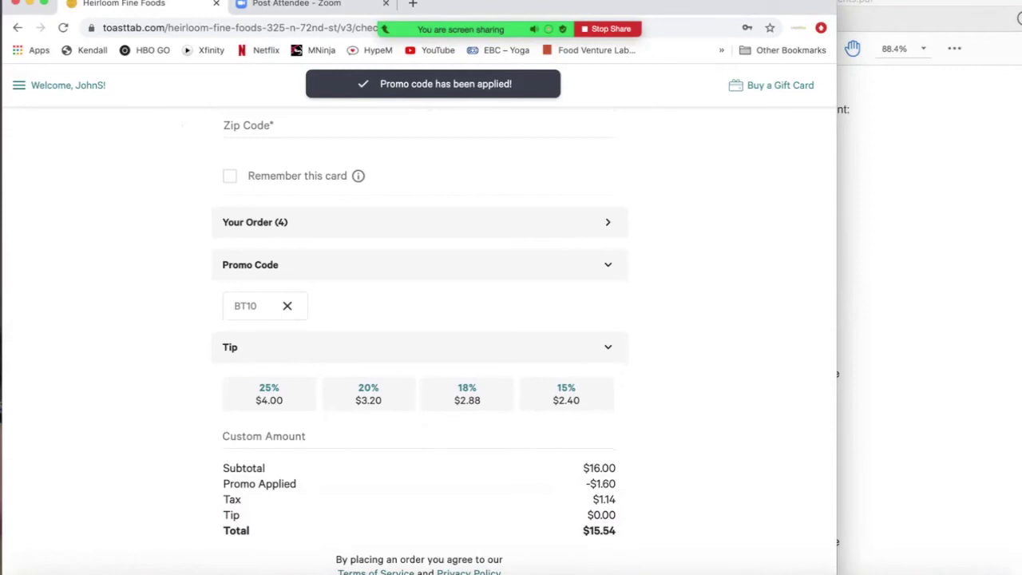
{"action": "scroll", "coordinate": [419, 335], "scroll_direction": "down", "scroll_amount": 2}
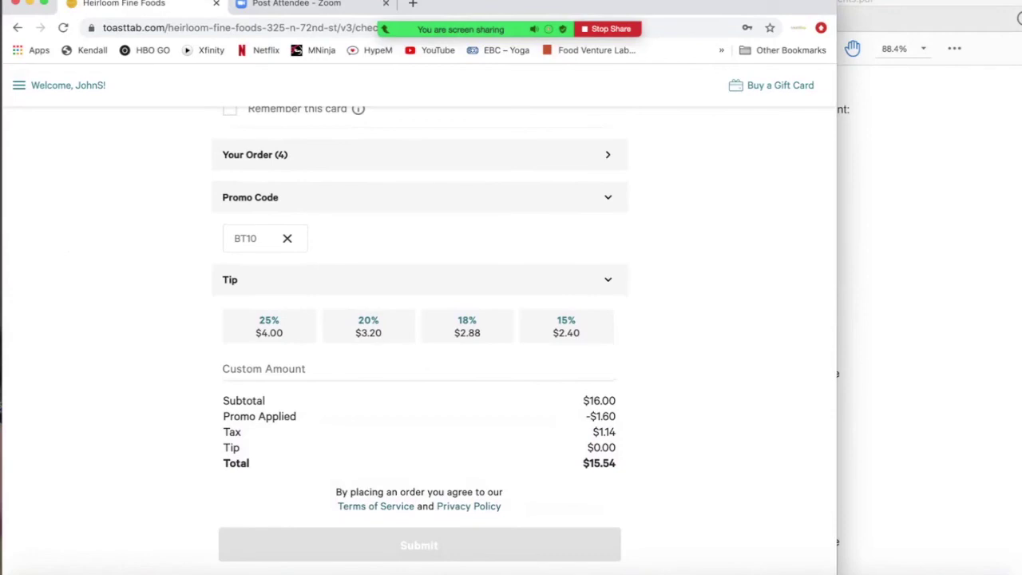
Scroll back to the top of checkout and bring up the parents' instructions PDF
{"action": "scroll", "coordinate": [419, 336], "scroll_direction": "up", "scroll_amount": 3}
{"action": "scroll", "coordinate": [419, 335], "scroll_direction": "up", "scroll_amount": 5}
{"action": "scroll", "coordinate": [419, 335], "scroll_direction": "up", "scroll_amount": 5}
{"action": "scroll", "coordinate": [419, 336], "scroll_direction": "up", "scroll_amount": 2}
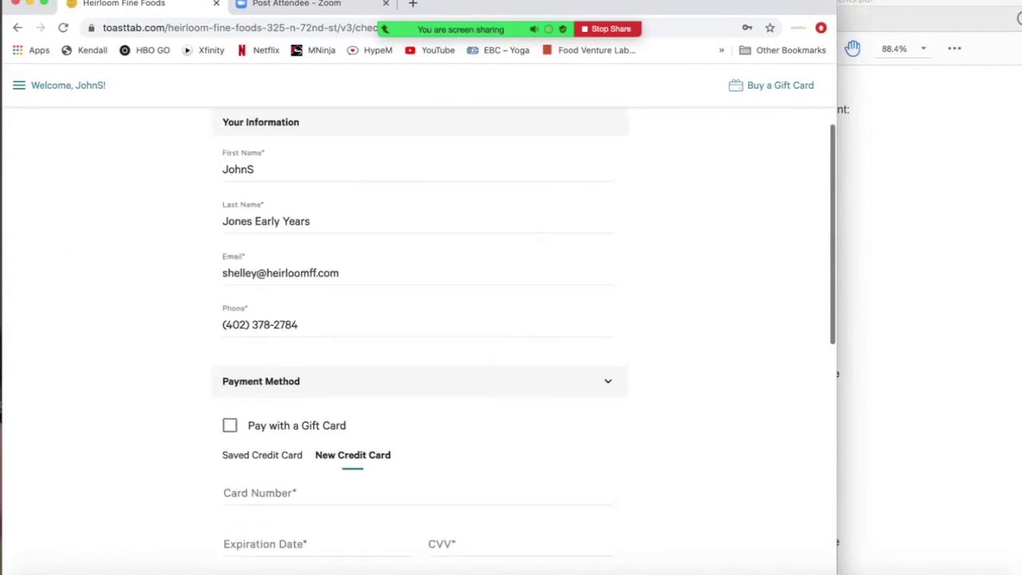
{"action": "scroll", "coordinate": [419, 335], "scroll_direction": "up", "scroll_amount": 3}
{"action": "key", "text": "super+Tab"}
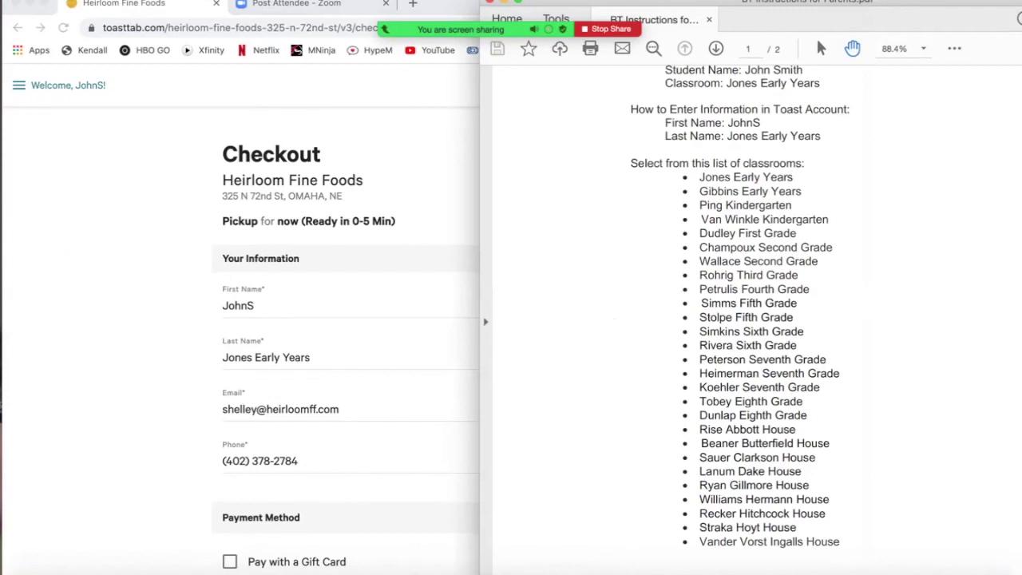
Scroll the instructions PDF to page 2 items 3–5 on the BT10 August discount
{"action": "scroll", "coordinate": [756, 319], "scroll_direction": "down", "scroll_amount": 1}
{"action": "scroll", "coordinate": [756, 319], "scroll_direction": "down", "scroll_amount": 5}
{"action": "scroll", "coordinate": [756, 319], "scroll_direction": "down", "scroll_amount": 2}
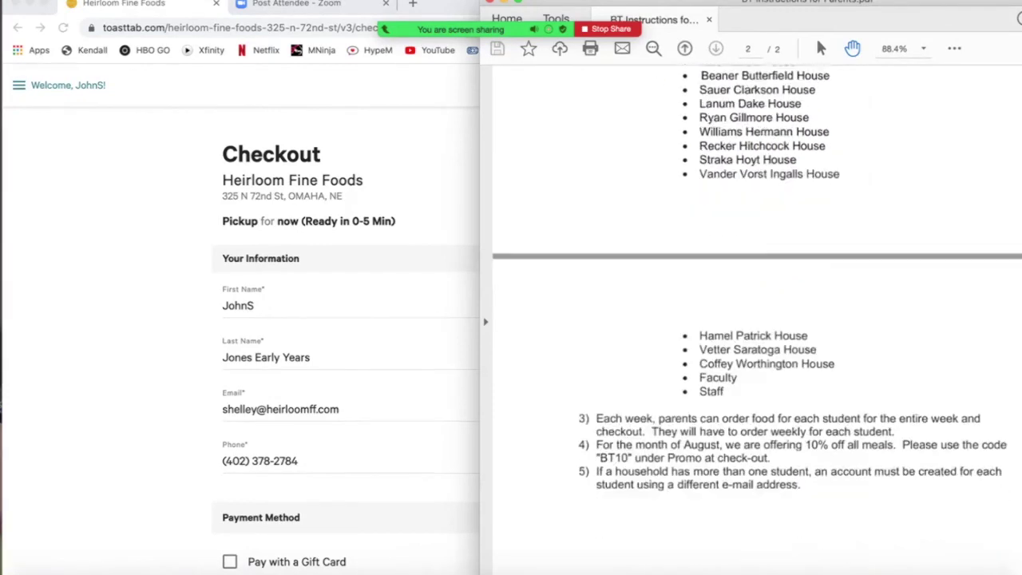
{"action": "scroll", "coordinate": [757, 320], "scroll_direction": "down", "scroll_amount": 3}
{"action": "scroll", "coordinate": [756, 319], "scroll_direction": "down", "scroll_amount": 2}
{"action": "scroll", "coordinate": [756, 319], "scroll_direction": "down", "scroll_amount": 2}
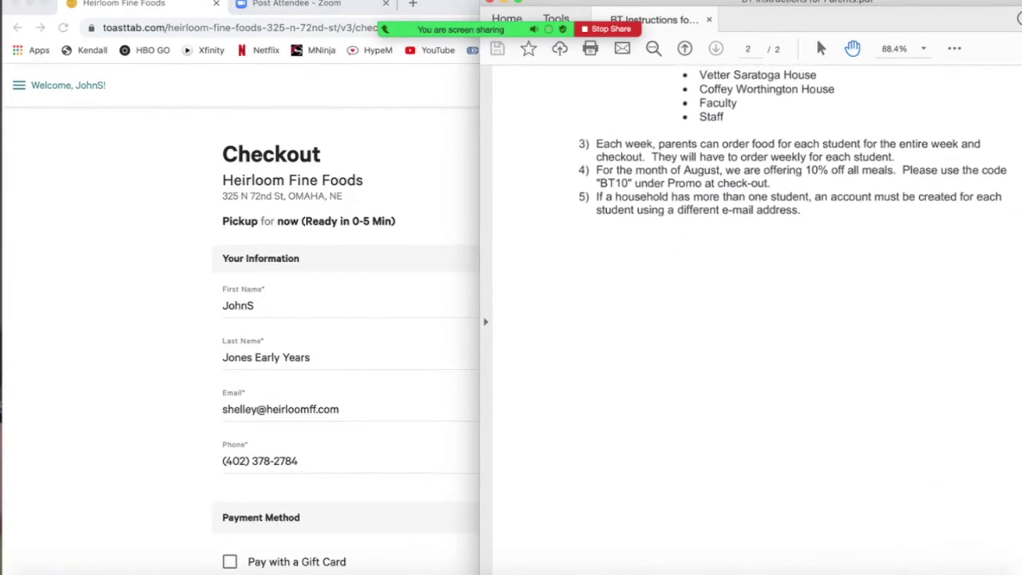
{"action": "scroll", "coordinate": [756, 319], "scroll_direction": "down", "scroll_amount": 1}
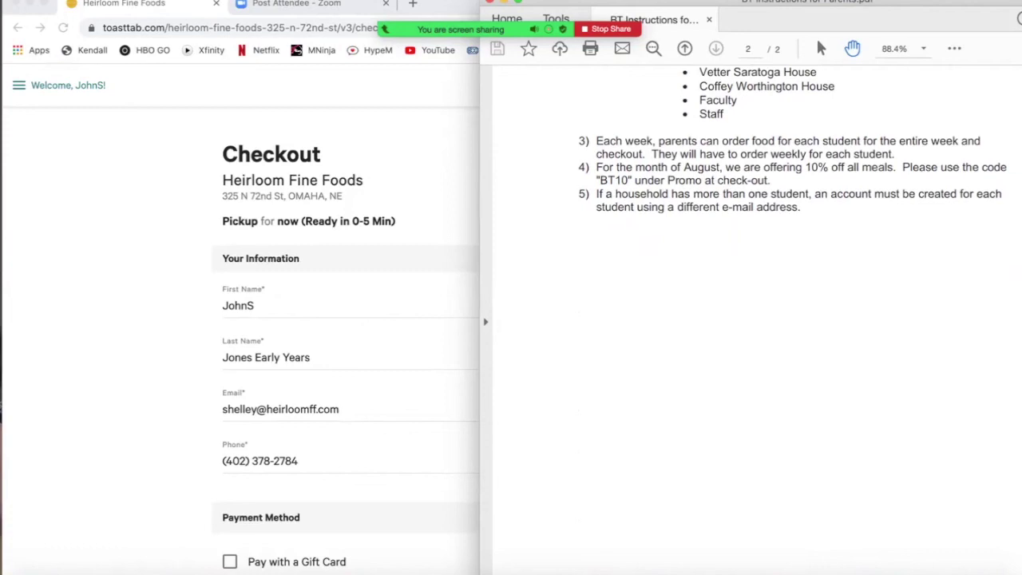
{"action": "scroll", "coordinate": [751, 320], "scroll_direction": "up", "scroll_amount": 5}
{"action": "scroll", "coordinate": [750, 320], "scroll_direction": "up", "scroll_amount": 8}
{"action": "scroll", "coordinate": [751, 319], "scroll_direction": "up", "scroll_amount": 2}
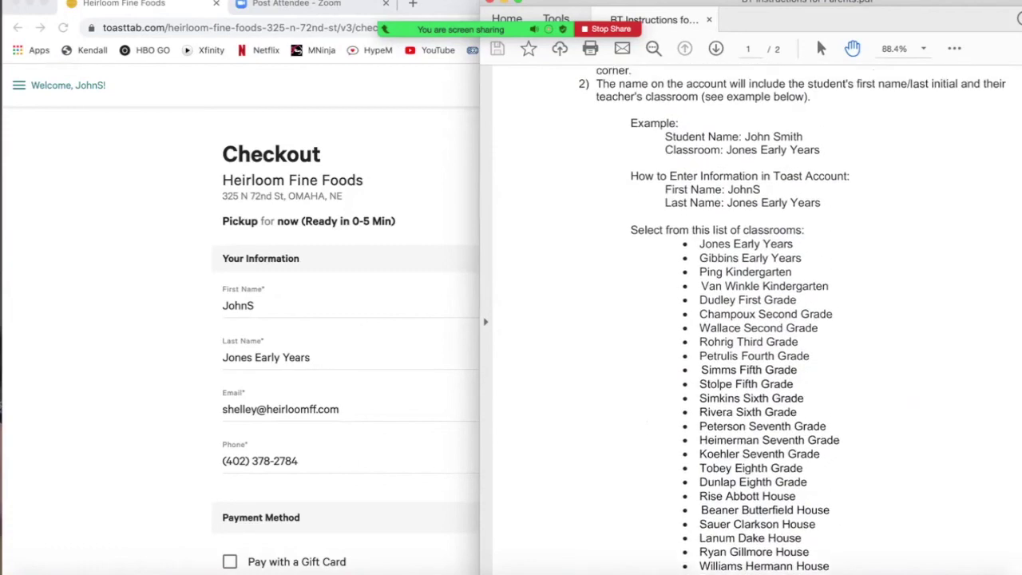
{"action": "scroll", "coordinate": [751, 319], "scroll_direction": "up", "scroll_amount": 2}
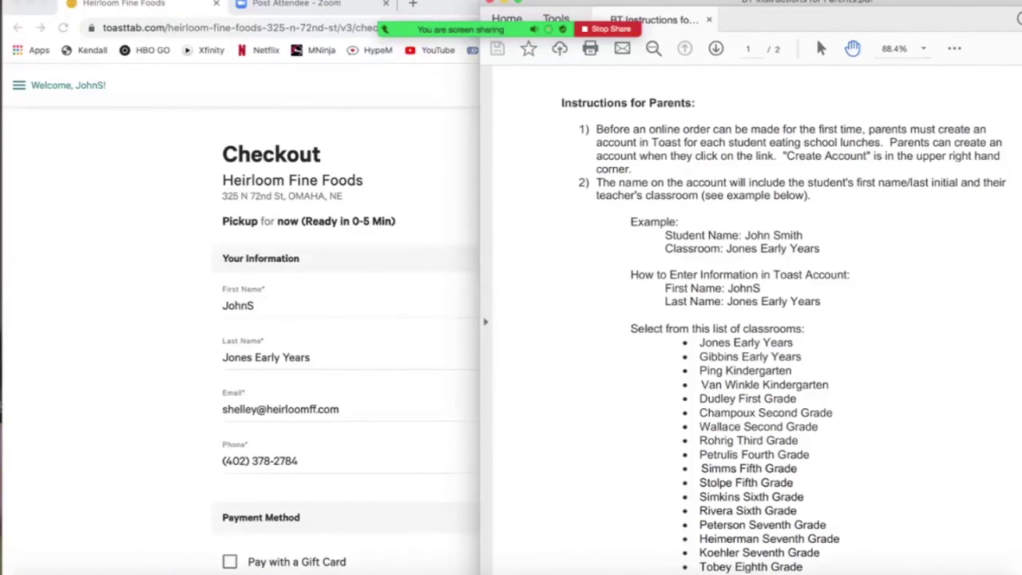
{"action": "scroll", "coordinate": [750, 319], "scroll_direction": "down", "scroll_amount": 2}
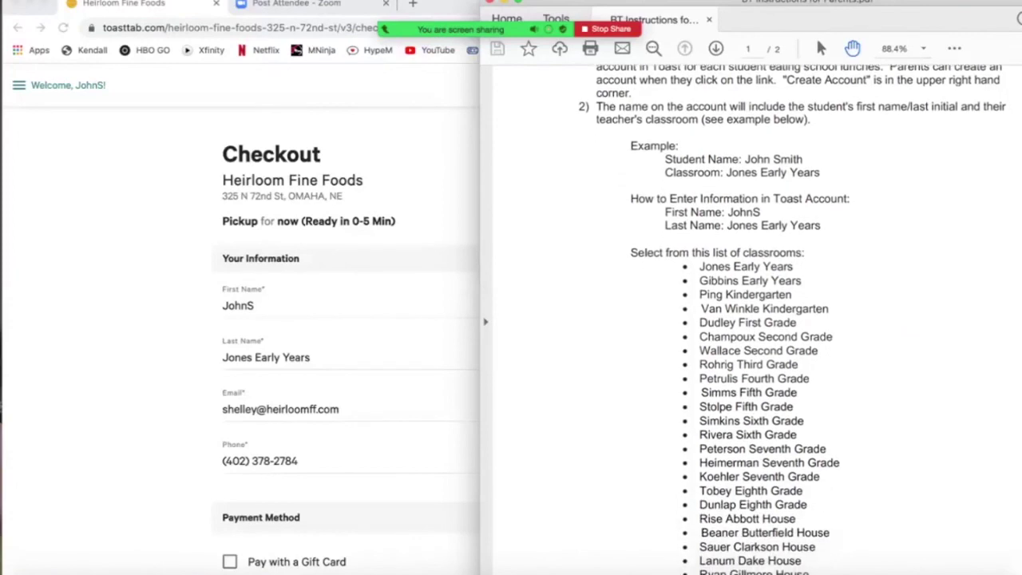
{"action": "scroll", "coordinate": [750, 319], "scroll_direction": "down", "scroll_amount": 5}
{"action": "scroll", "coordinate": [750, 319], "scroll_direction": "down", "scroll_amount": 1}
{"action": "scroll", "coordinate": [751, 319], "scroll_direction": "down", "scroll_amount": 3}
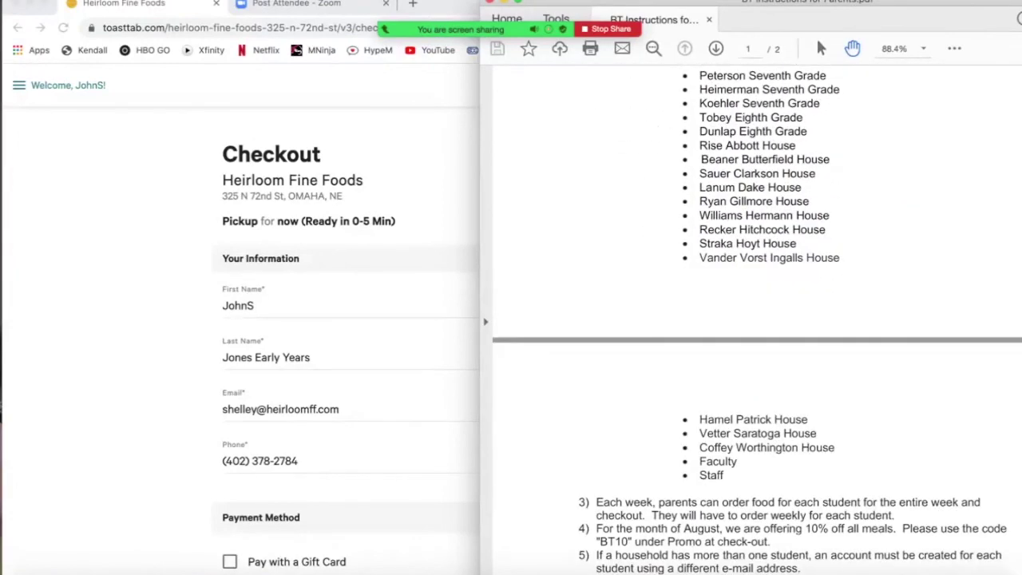